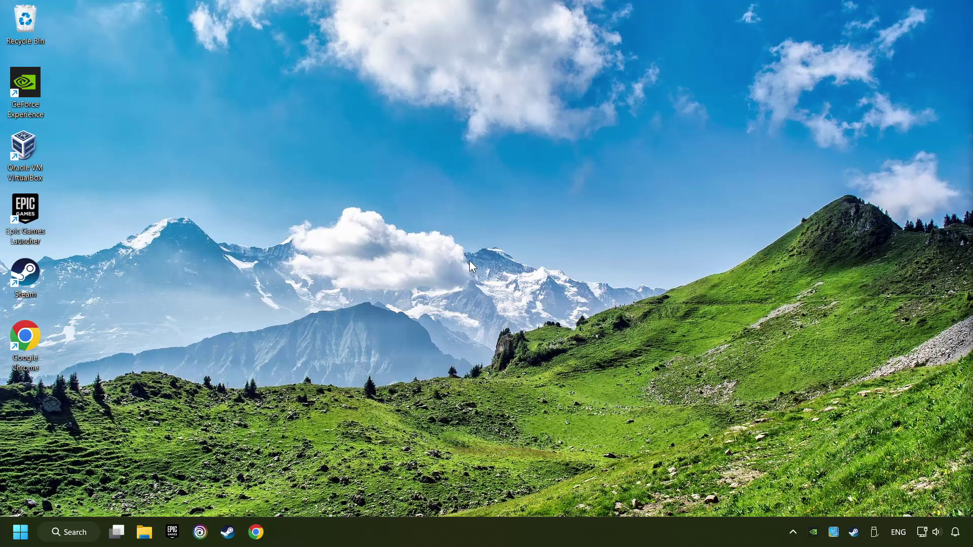
Search Windows for 'device manager'
click(69, 530)
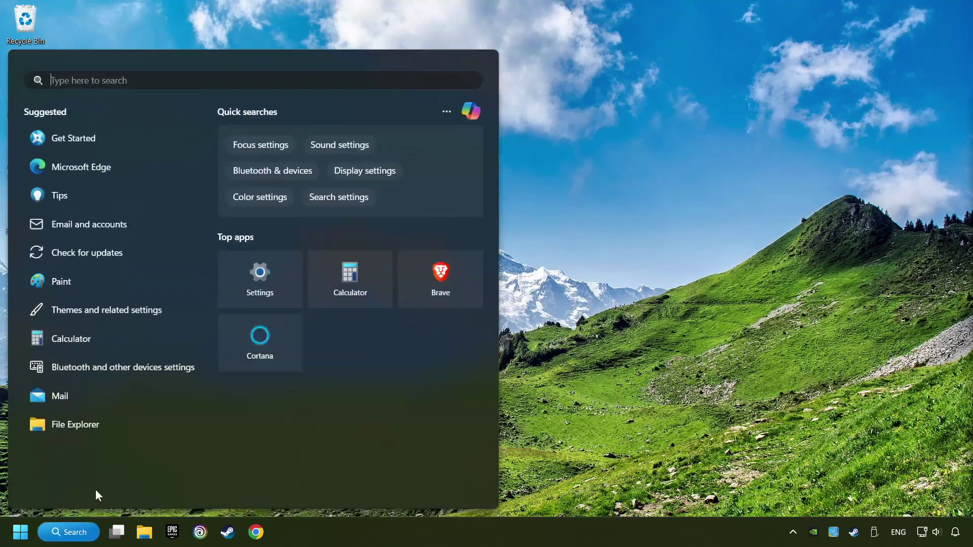
text(device manager)
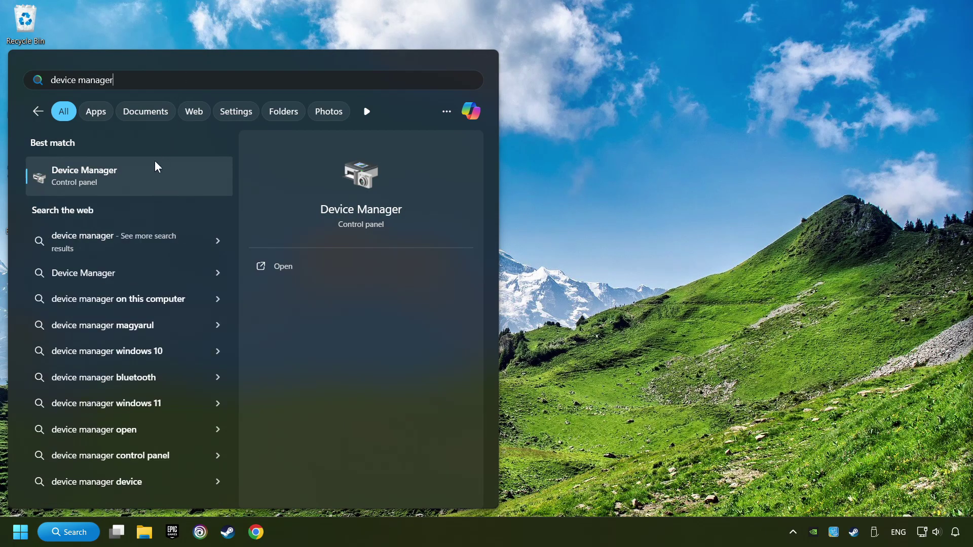
Launch Device Manager, center its window, and expand Display adapters
click(202, 179)
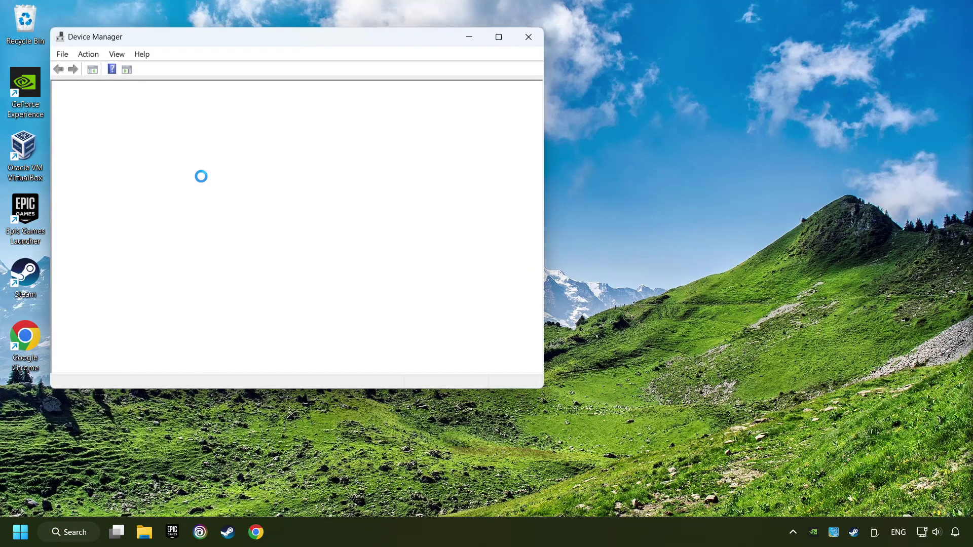
drag(274, 44, 433, 99)
click(248, 193)
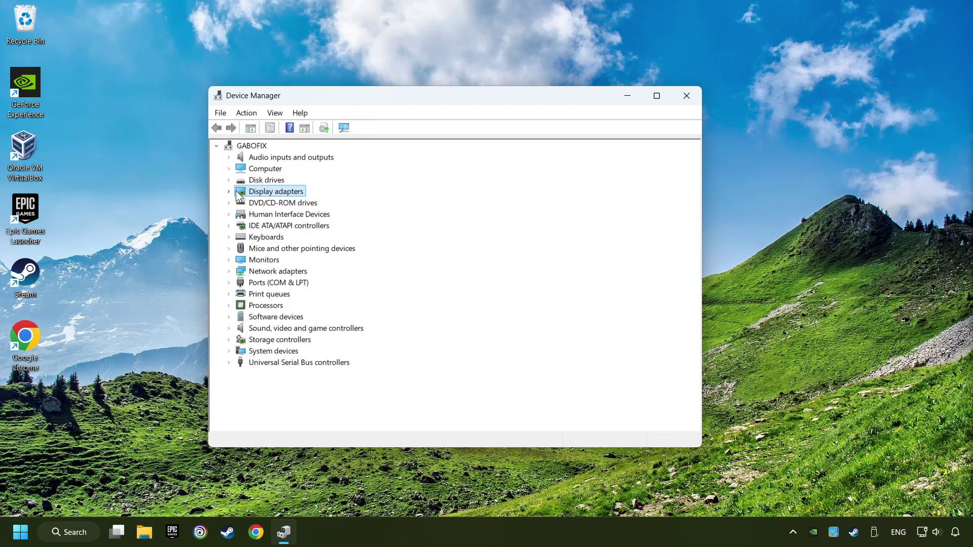
click(229, 192)
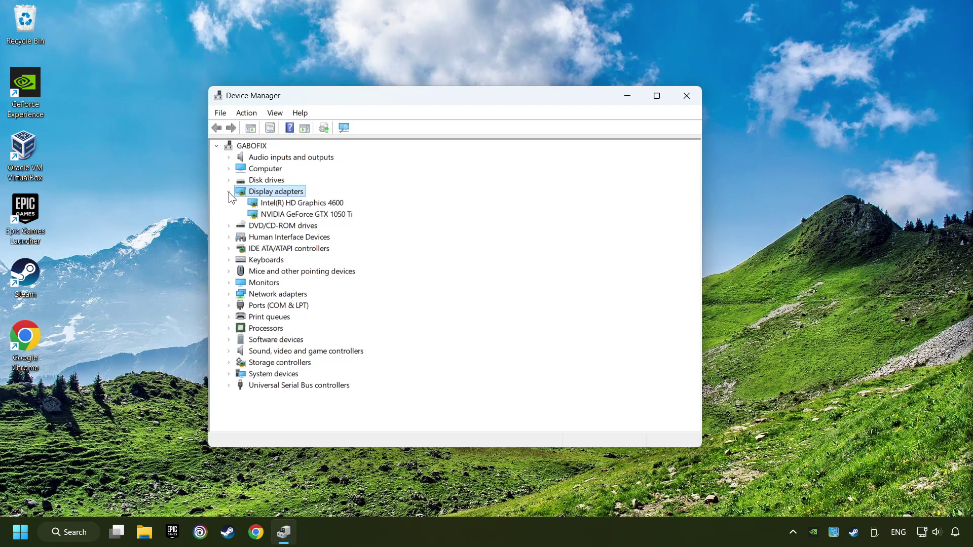
Search automatically for a newer NVIDIA GeForce GTX 1050 Ti driver, then close the wizard
click(253, 215)
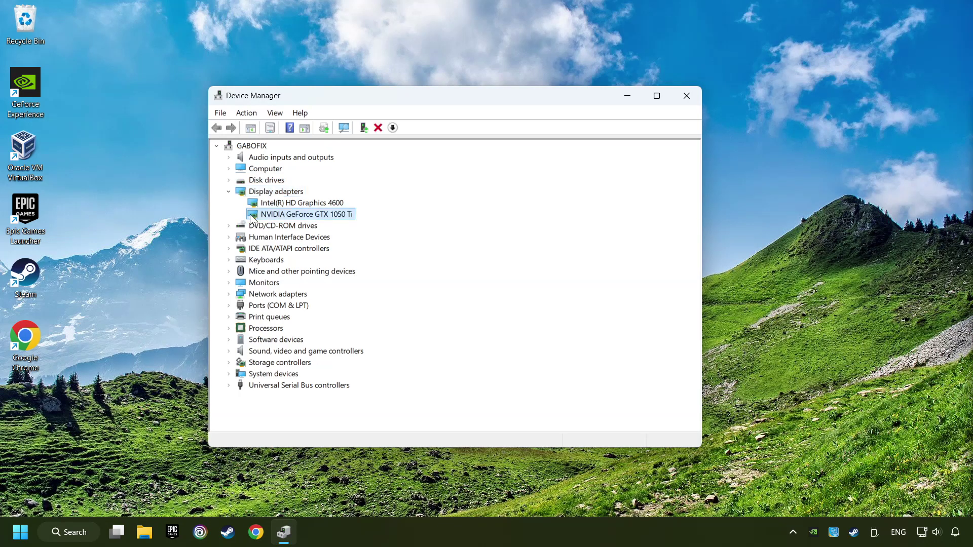
right_click(304, 219)
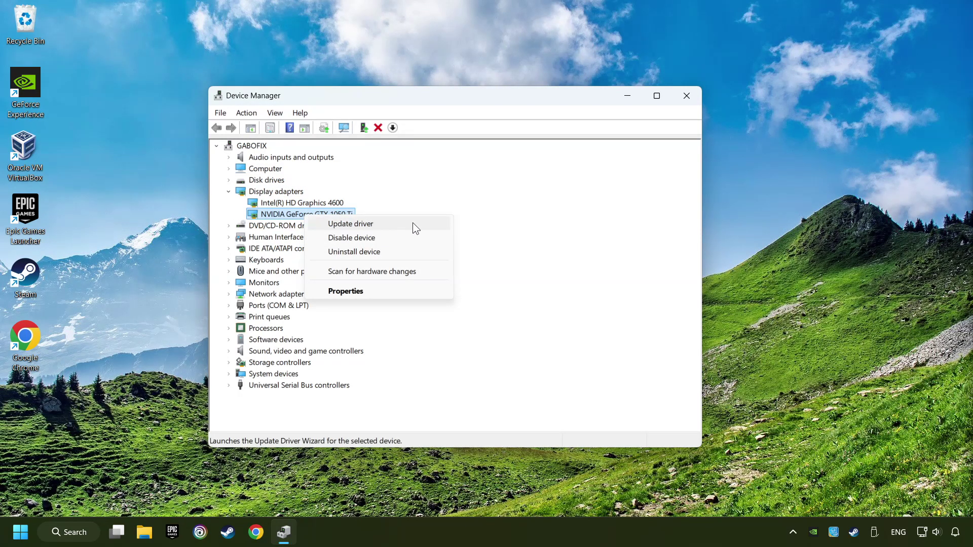
click(390, 223)
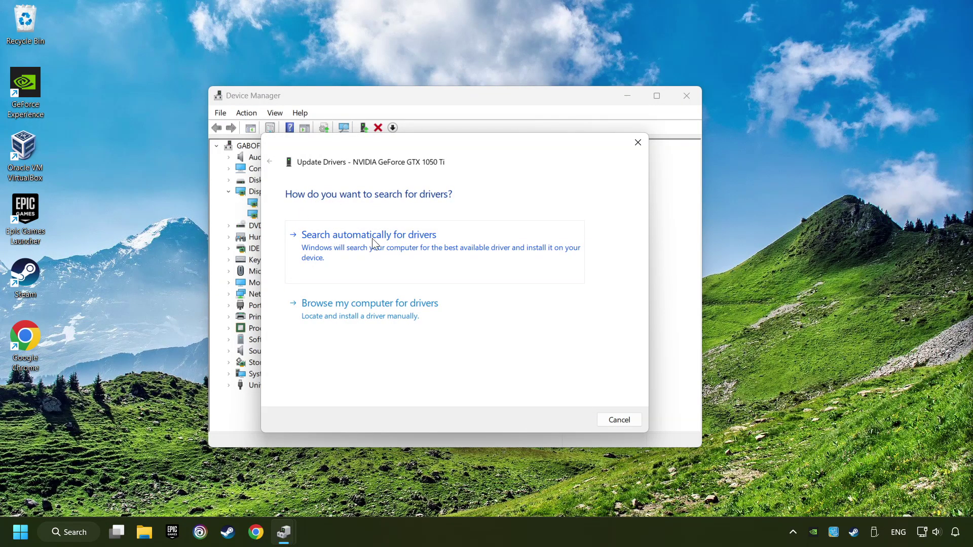
click(380, 241)
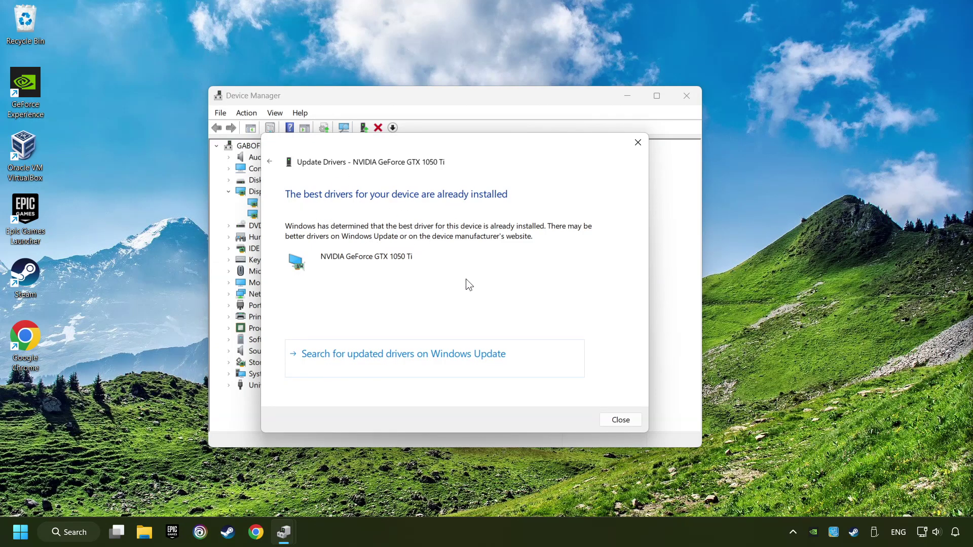
click(629, 424)
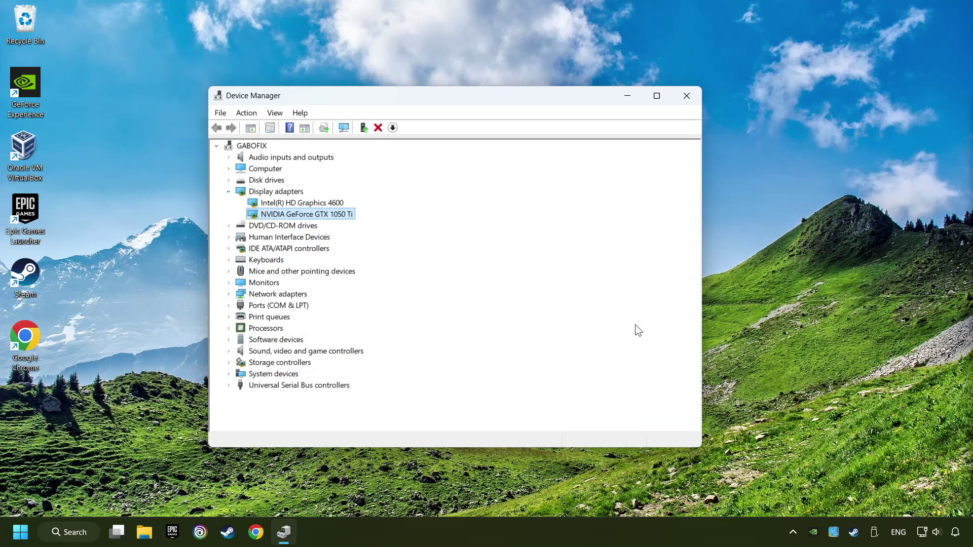
Close Device Manager, Google 'nvidia geforce driver download', and open the Official GeForce Drivers page
click(687, 97)
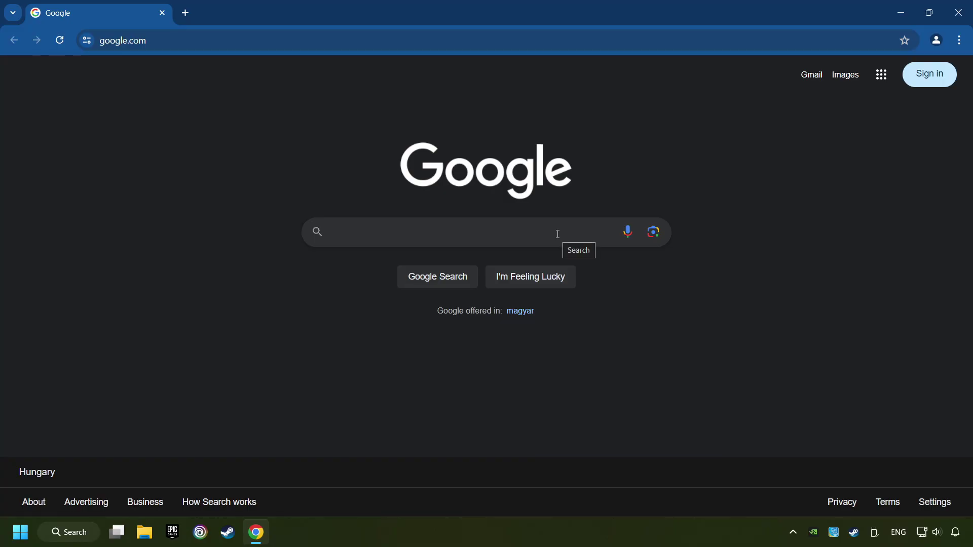
text(nvidia ge)
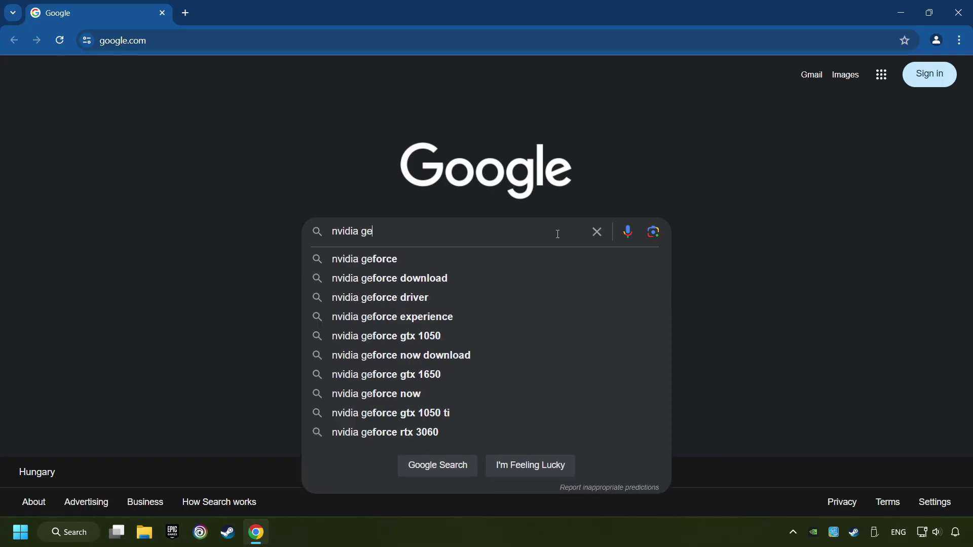
text(force driver download)
key(Return)
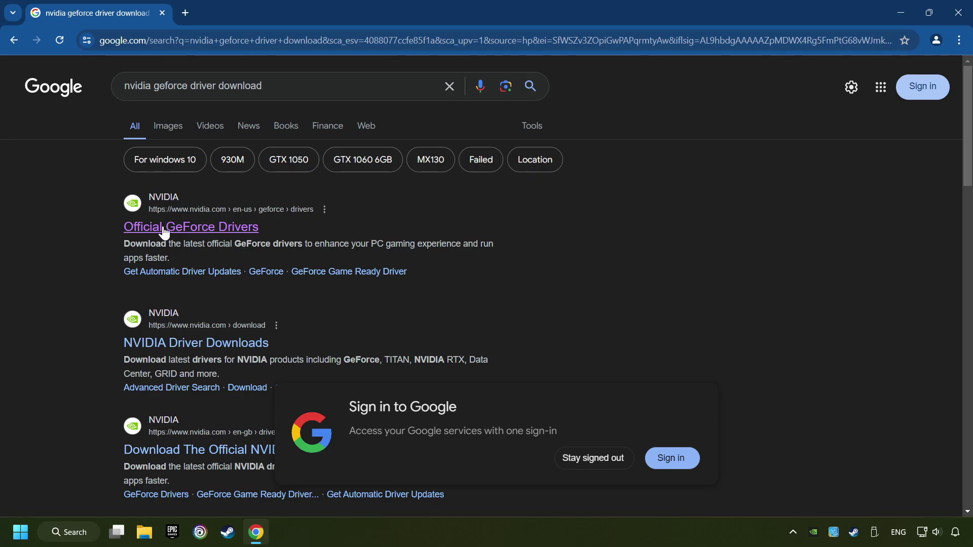
click(186, 229)
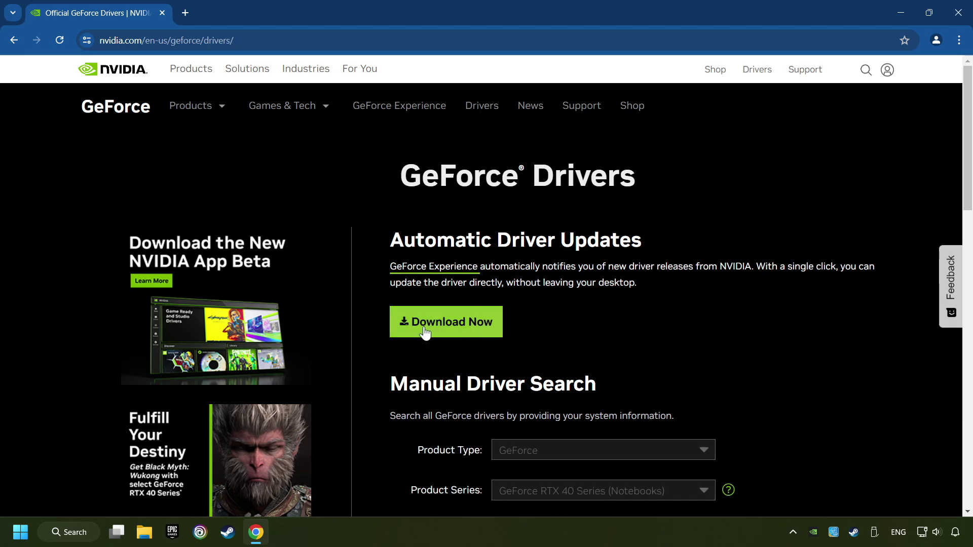
Download the GeForce Experience installer and launch it from Chrome's downloads list
click(460, 331)
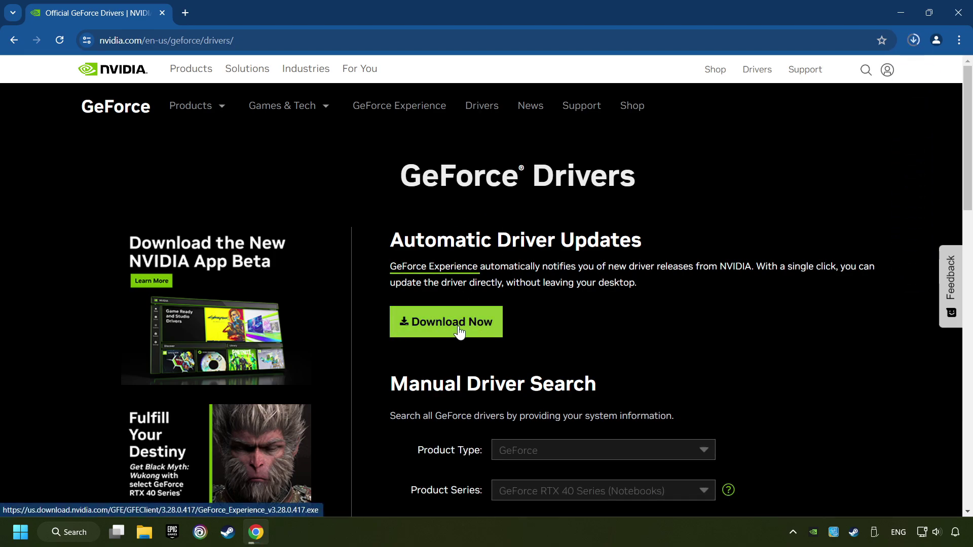
click(913, 41)
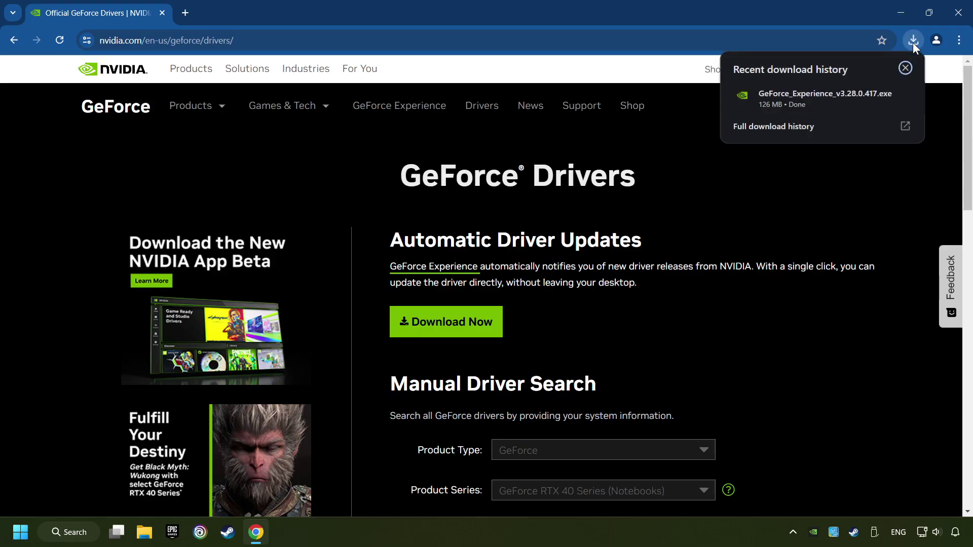
click(832, 96)
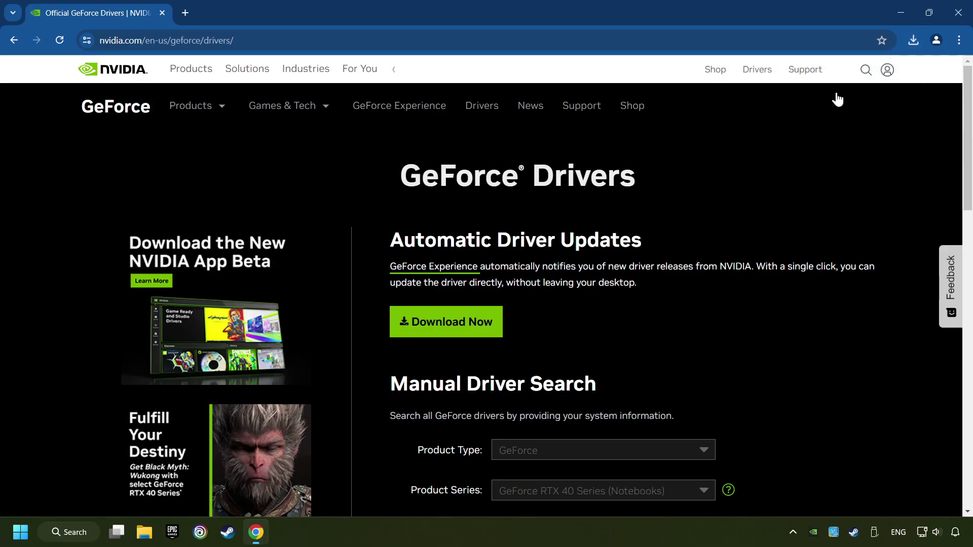
Close Chrome and accept the terms to install GeForce Experience 3.28.0.417
click(964, 19)
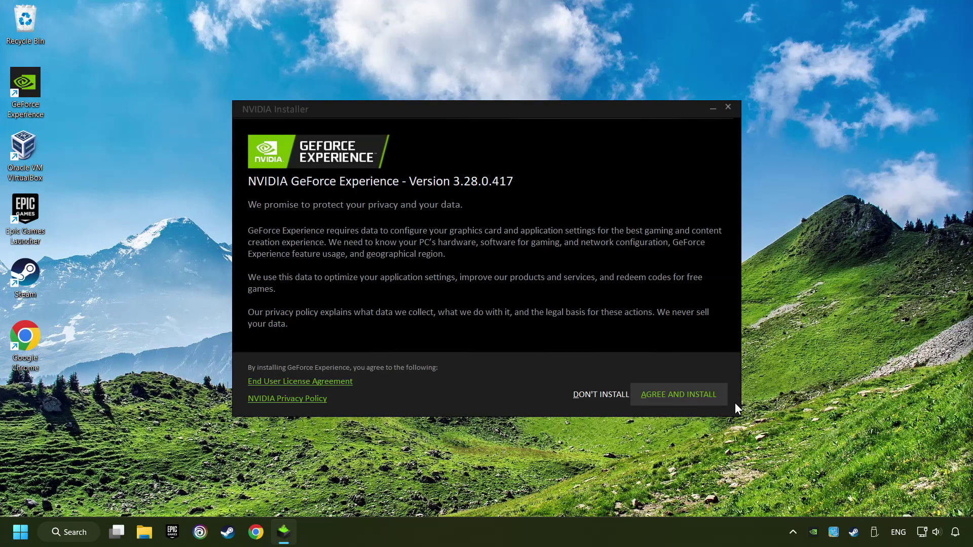
click(712, 405)
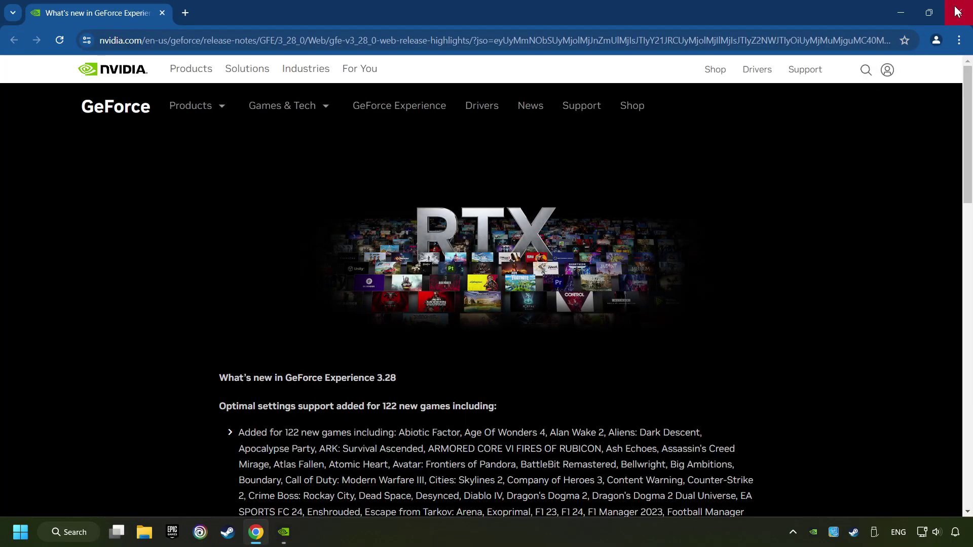
Close the release notes, confirm Game Ready Driver 556.12 is latest on Drivers, and exit GeForce Experience
click(959, 13)
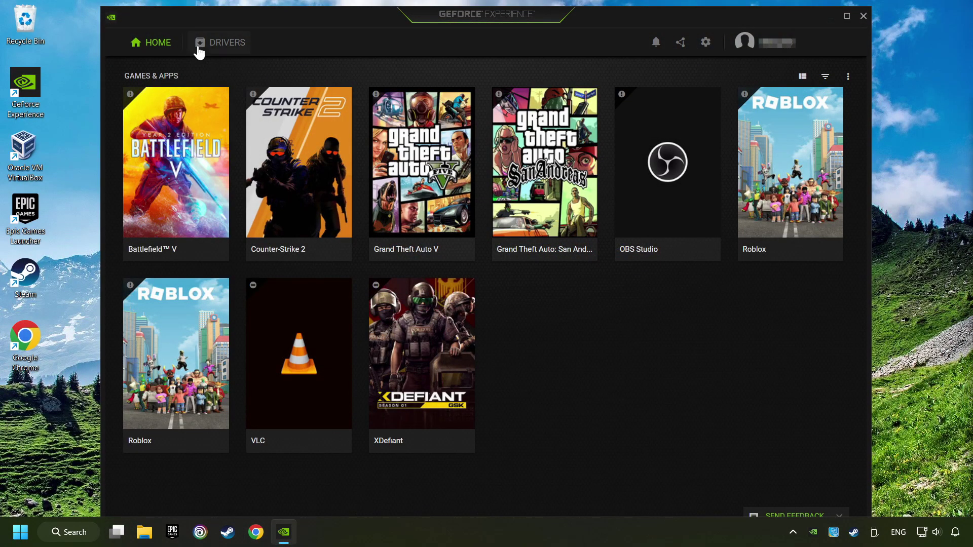
click(225, 47)
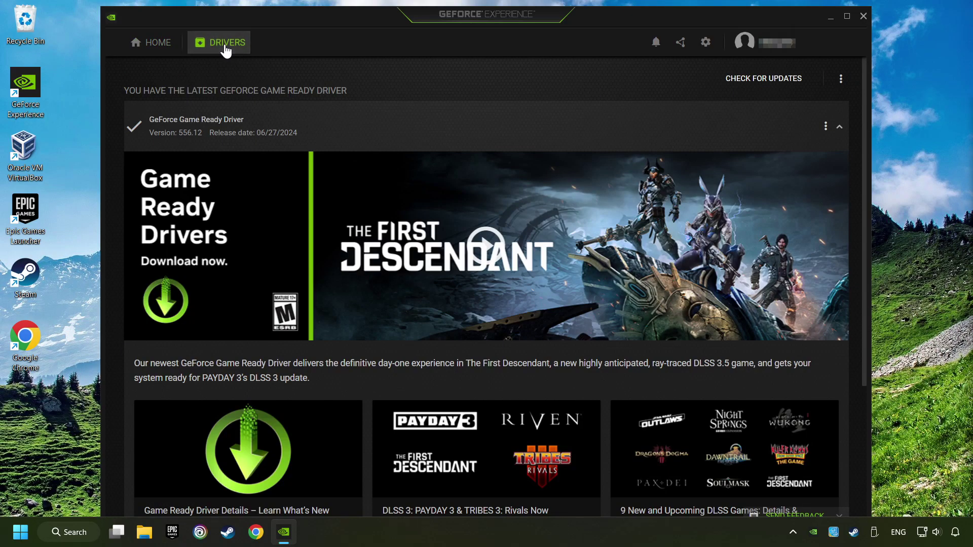
click(772, 84)
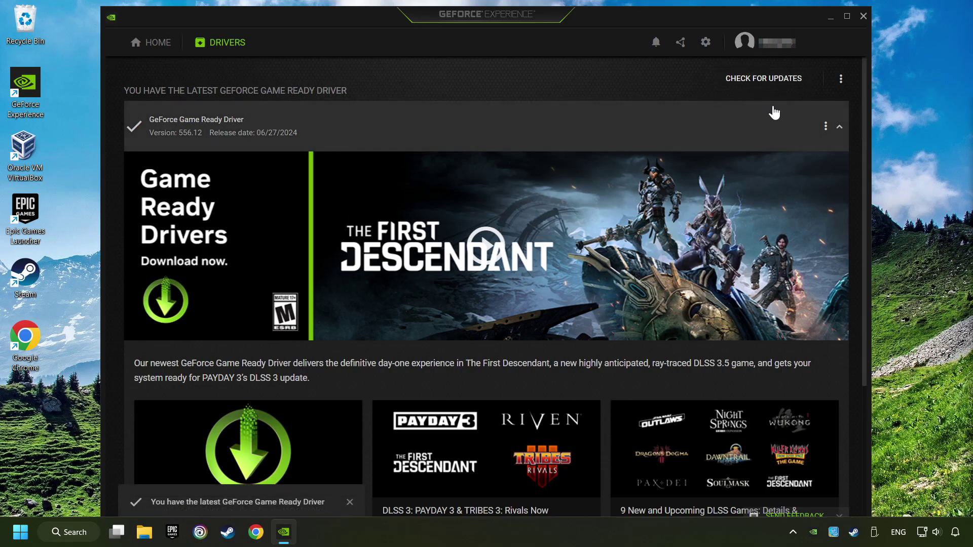
click(863, 15)
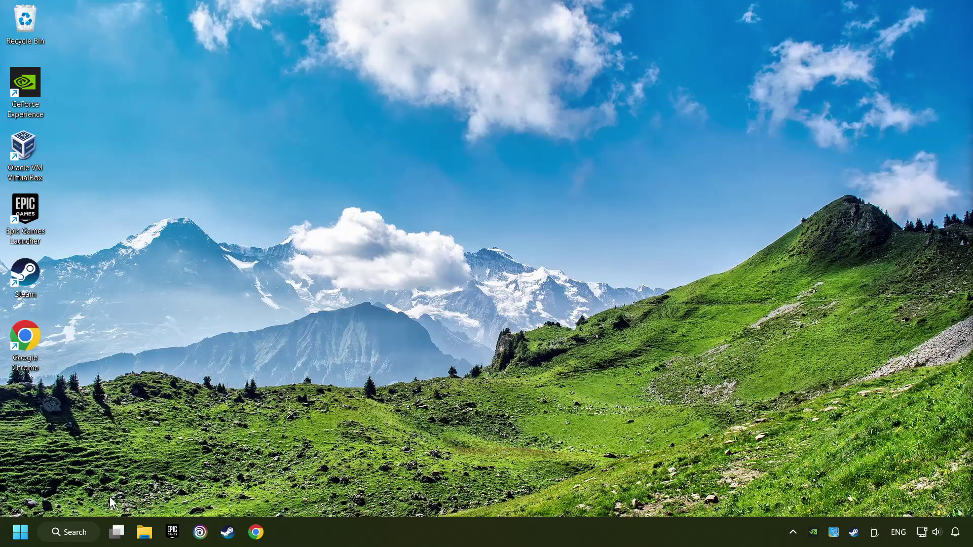
Search for 'graphics settings' and open the Display › Graphics settings page
click(75, 532)
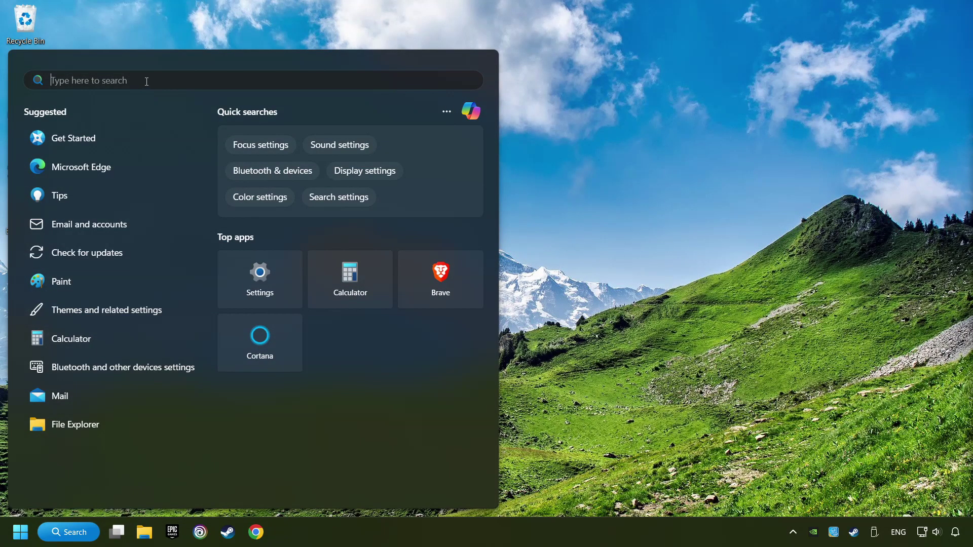
text(graphics)
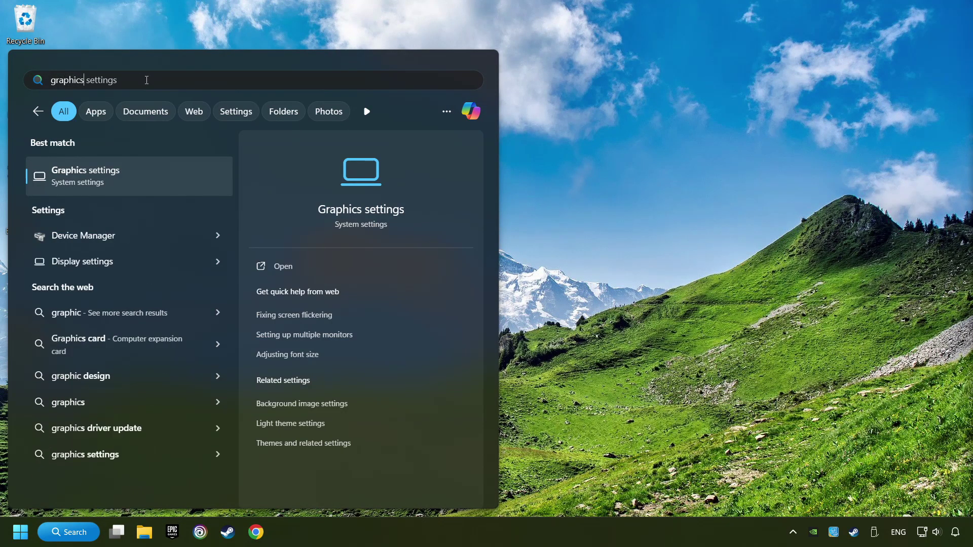
text( settings)
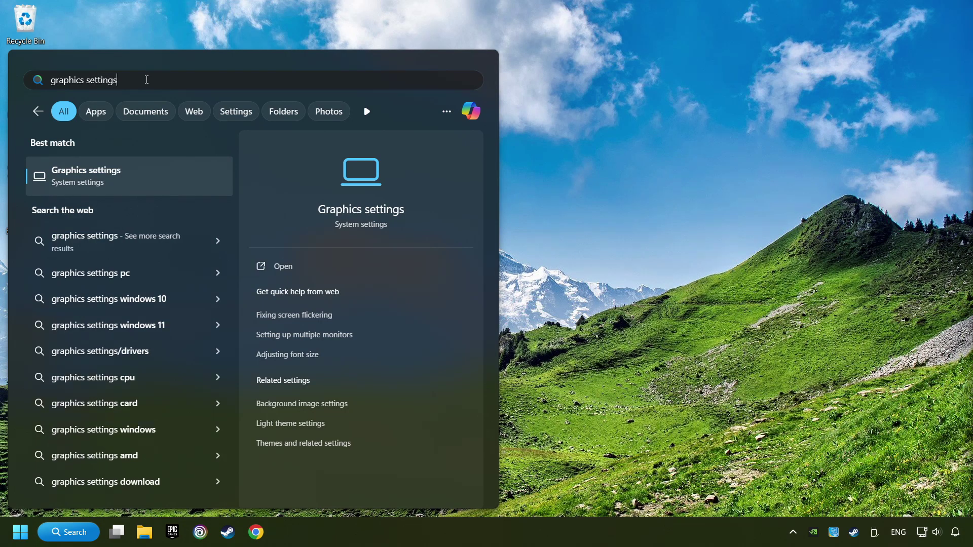
click(199, 176)
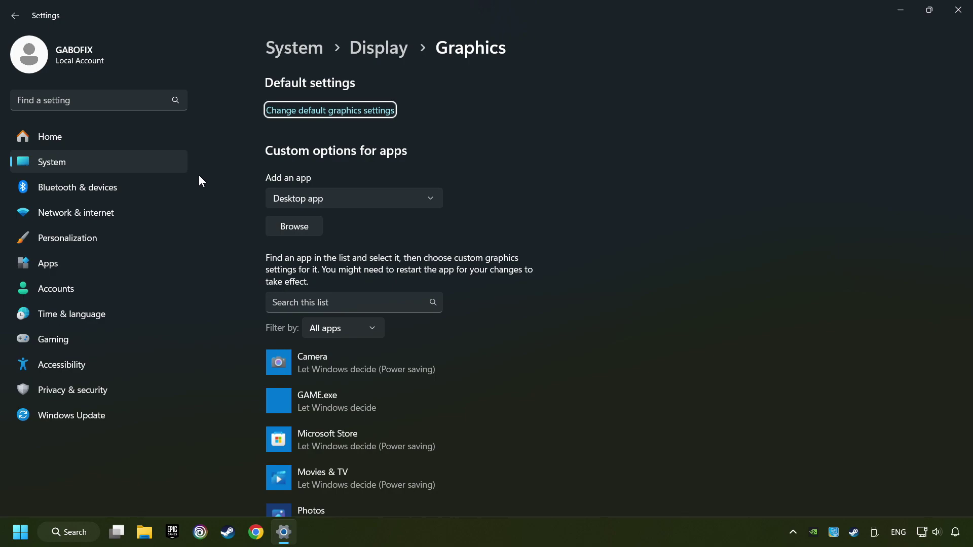
scroll(205, 178, down, 3)
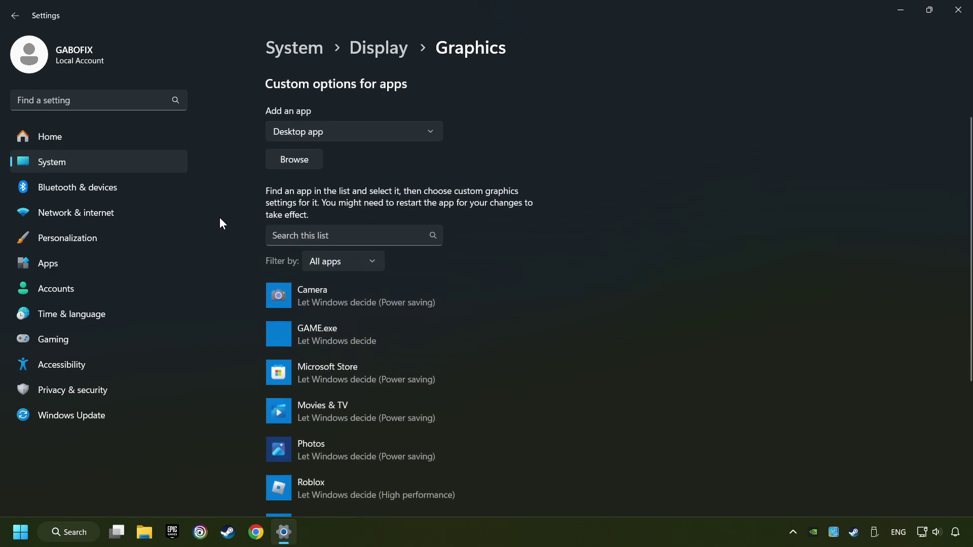
scroll(220, 224, down, 3)
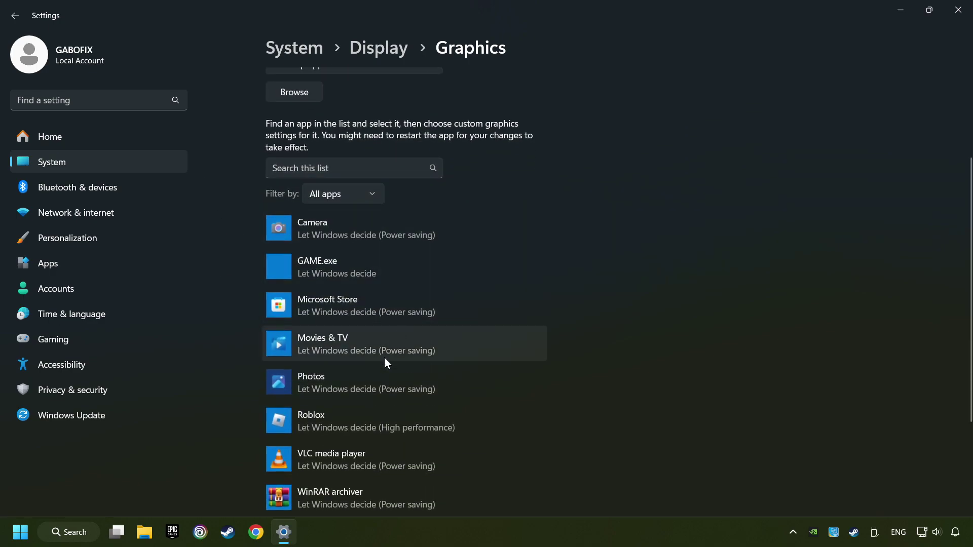
scroll(217, 239, up, 6)
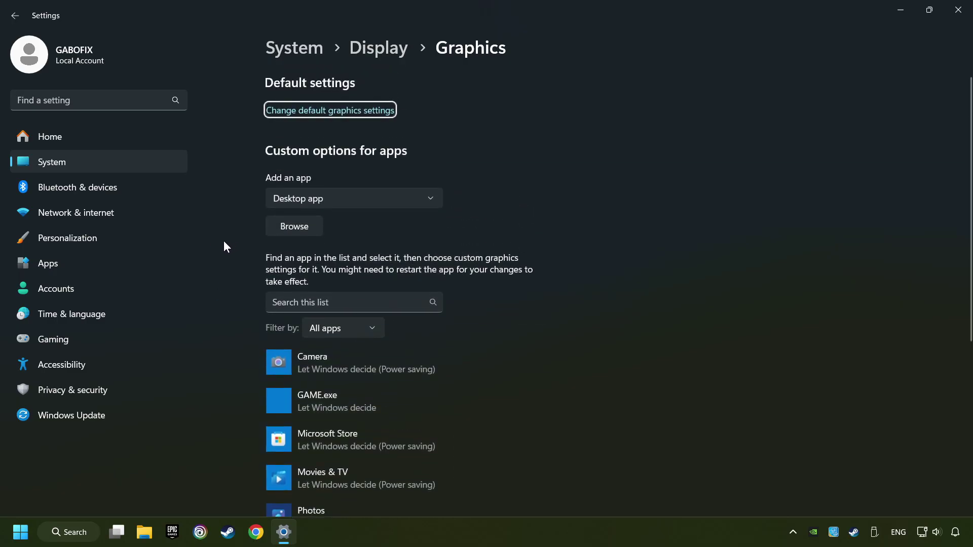
Set GAME.exe to High performance graphics (NVIDIA GeForce GTX 1050 Ti), save, and close Settings
click(303, 230)
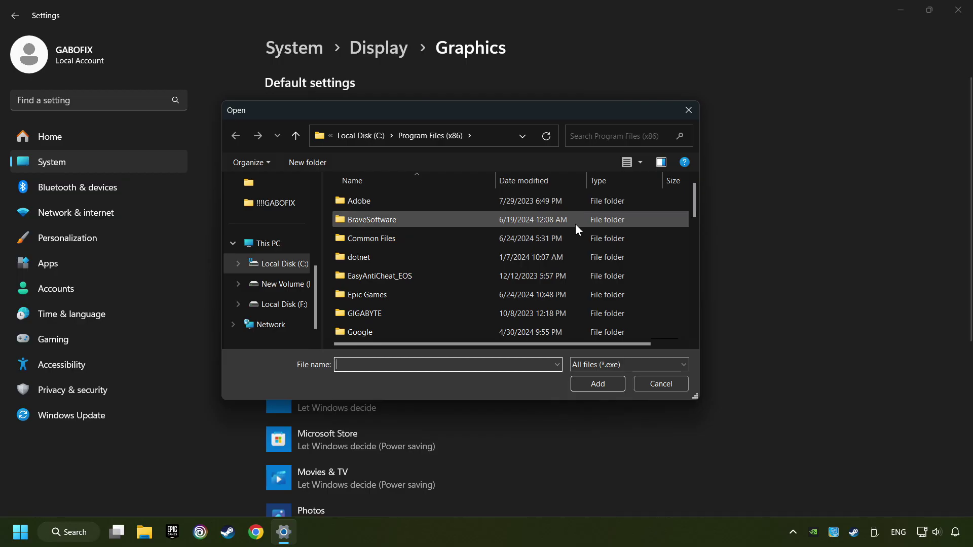
click(689, 110)
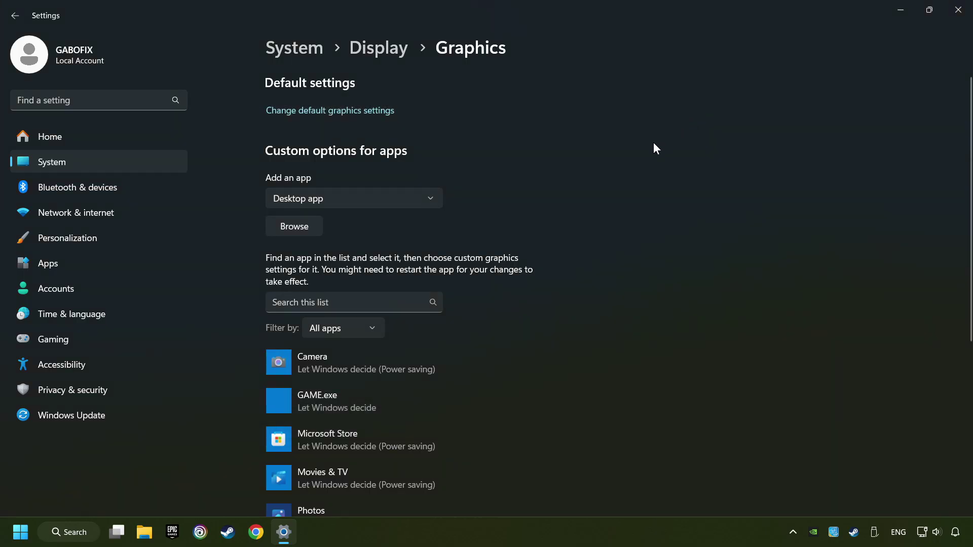
scroll(622, 200, down, 3)
click(357, 273)
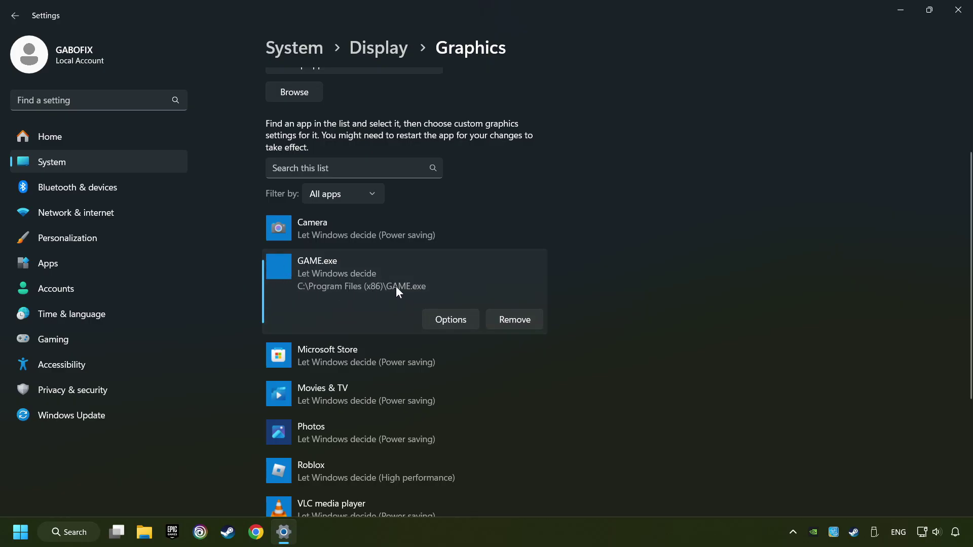
click(452, 319)
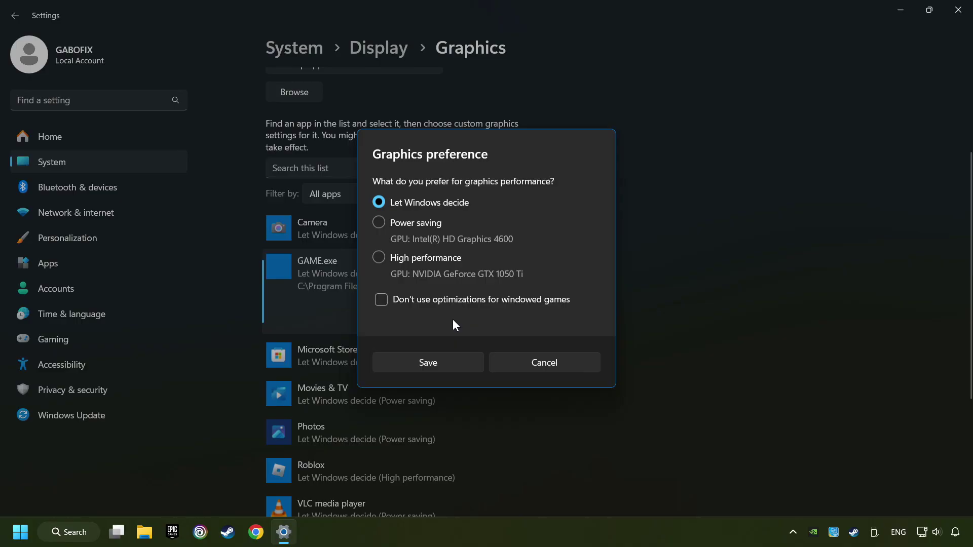
click(376, 258)
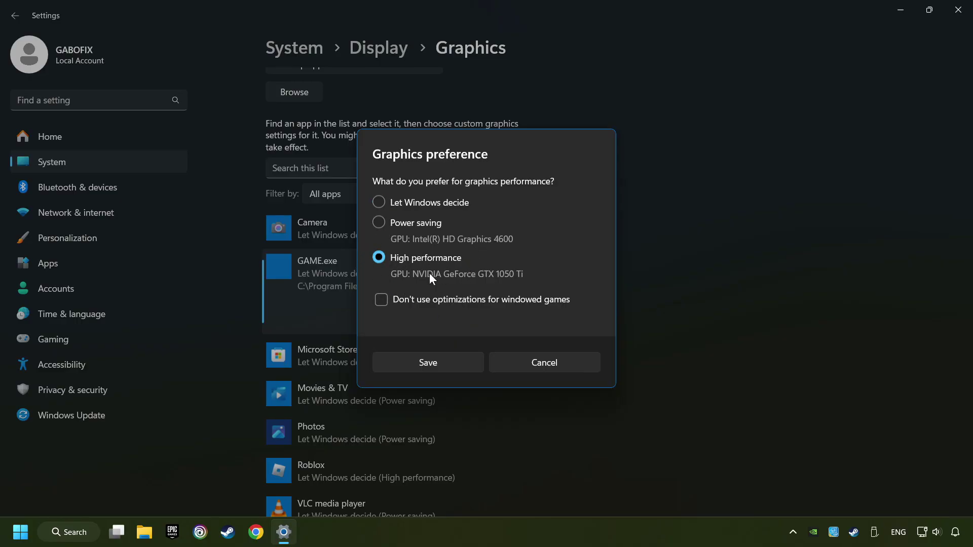
click(446, 363)
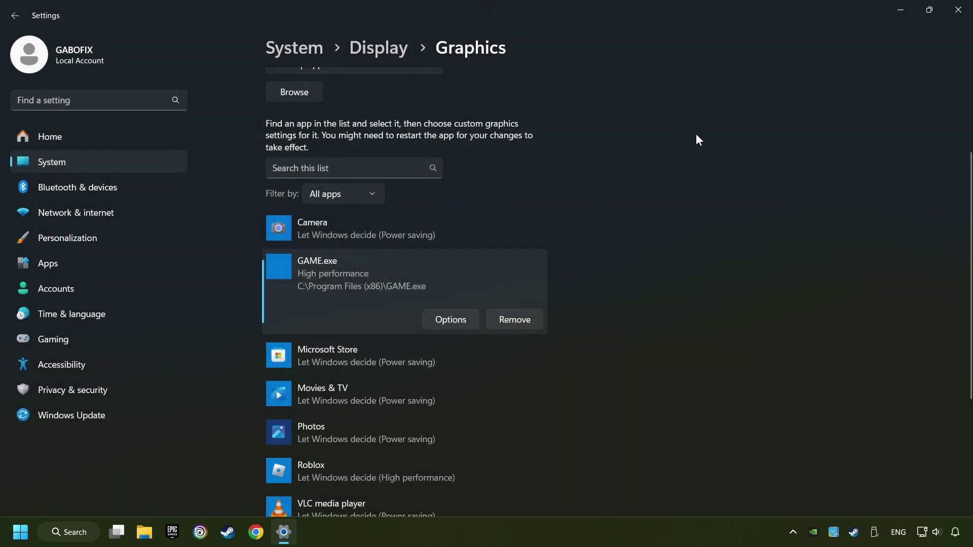
click(959, 13)
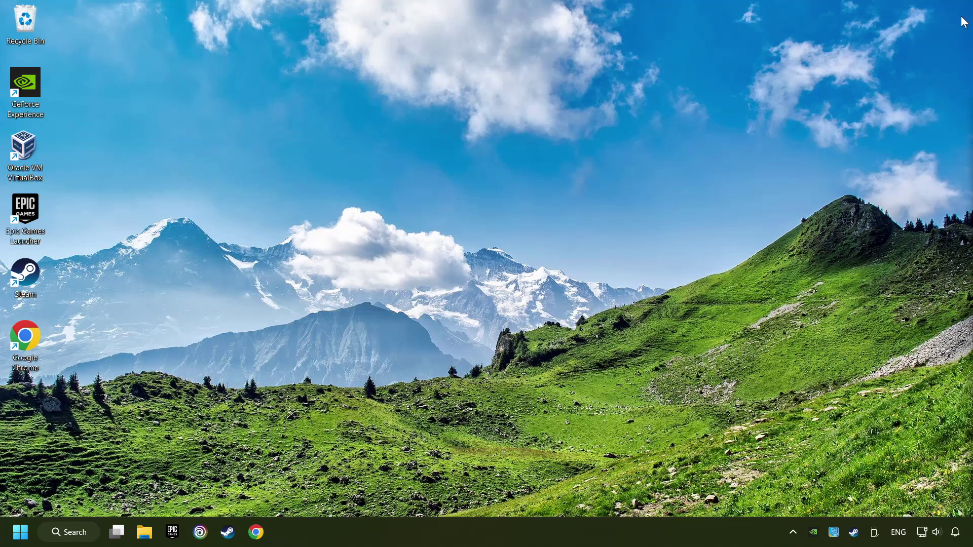
Open GAME's Steam Properties on the Installed Files page (40.78 GB on D:)
click(228, 532)
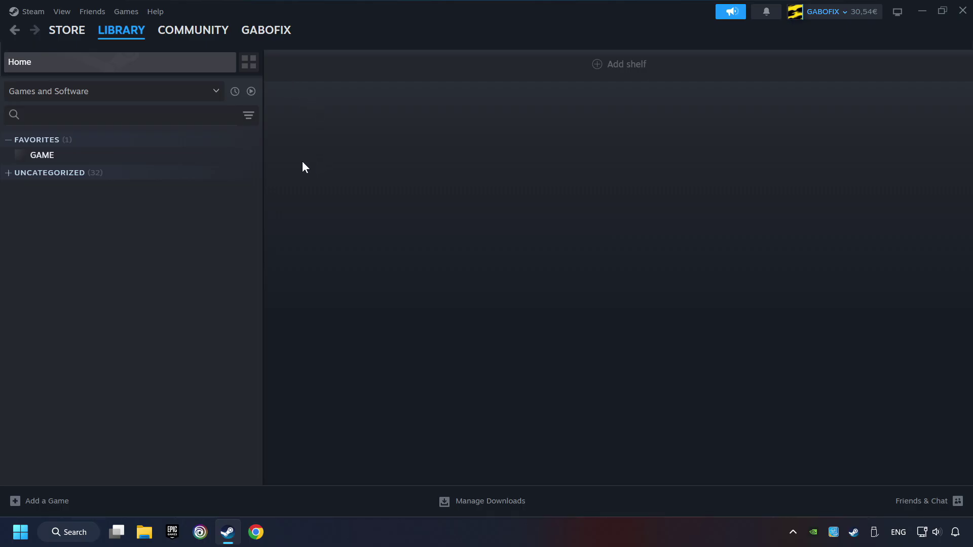
right_click(214, 159)
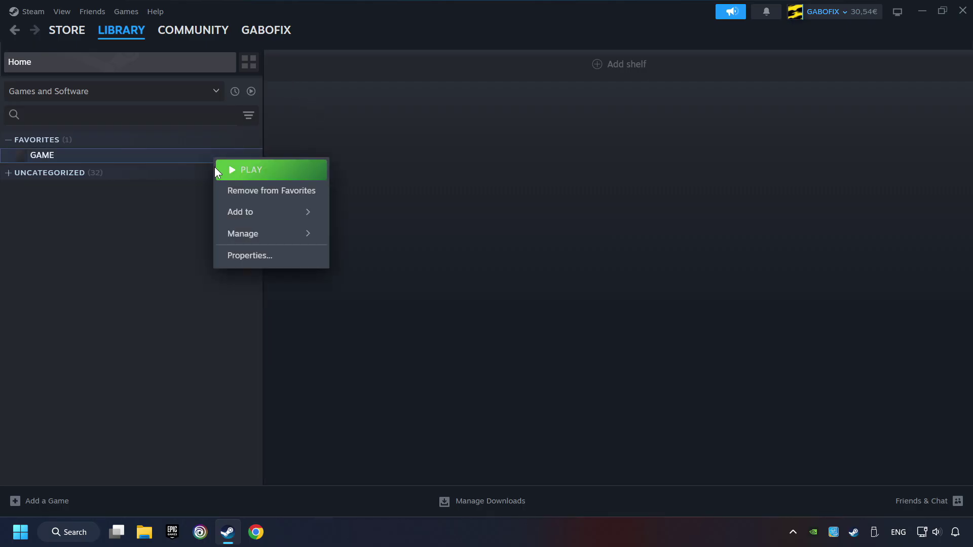
click(298, 259)
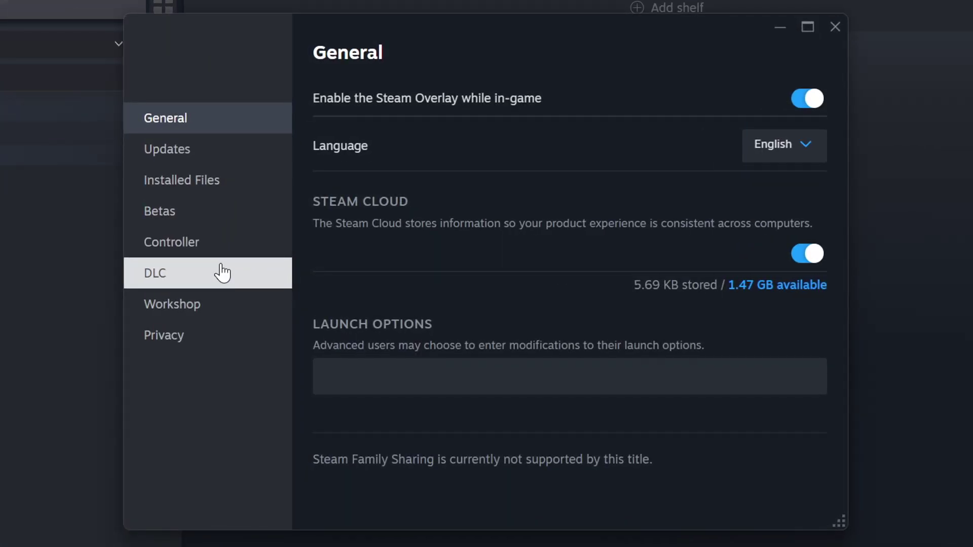
click(225, 190)
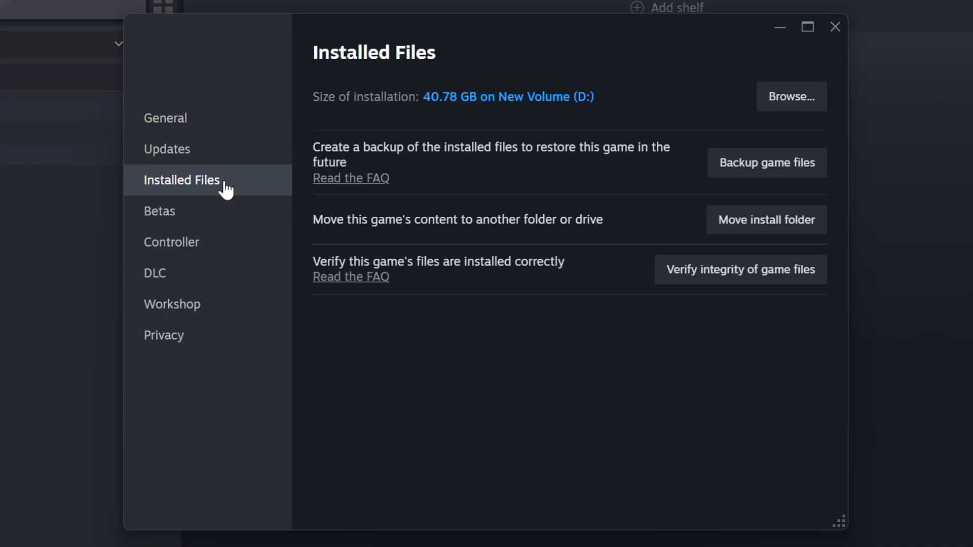
Verify GAME's file integrity in Steam, then open the GAME shortcut's Properties from its install folder
click(758, 279)
click(800, 105)
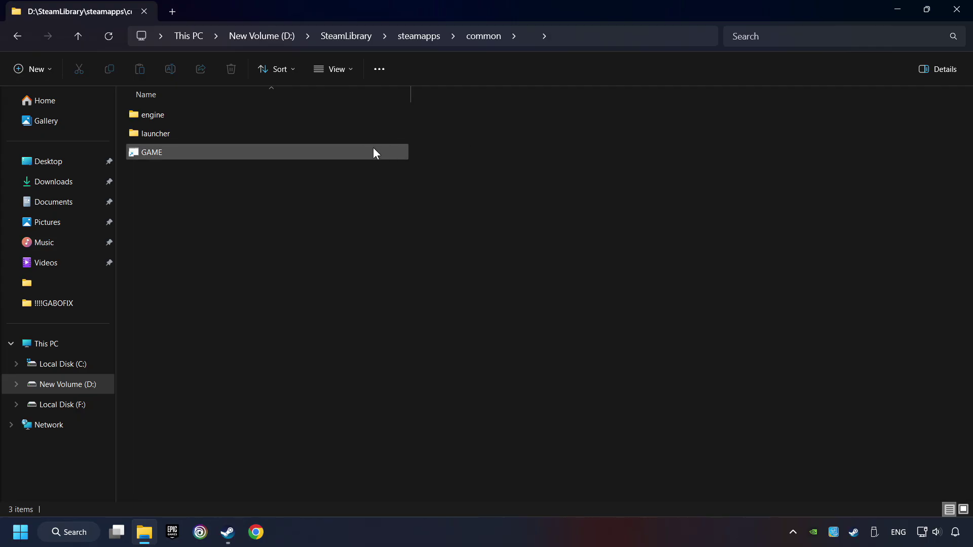
click(343, 152)
right_click(310, 151)
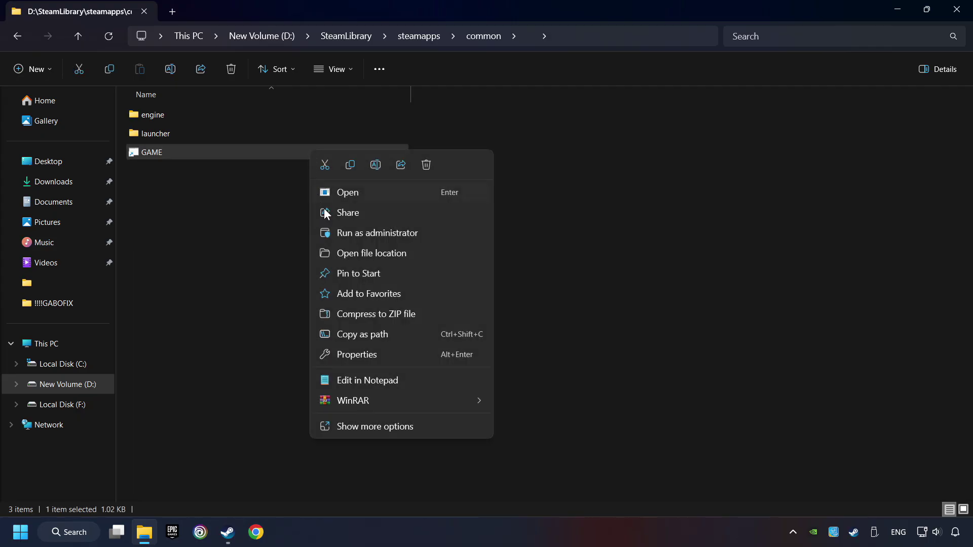
click(327, 355)
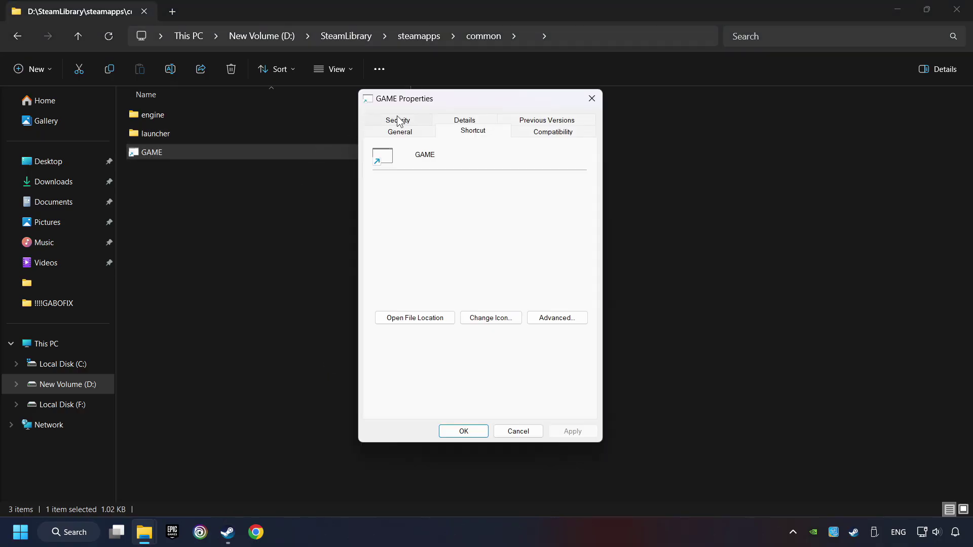
Set Windows 8 compatibility mode, disable fullscreen optimizations, run as administrator, and apply
click(575, 133)
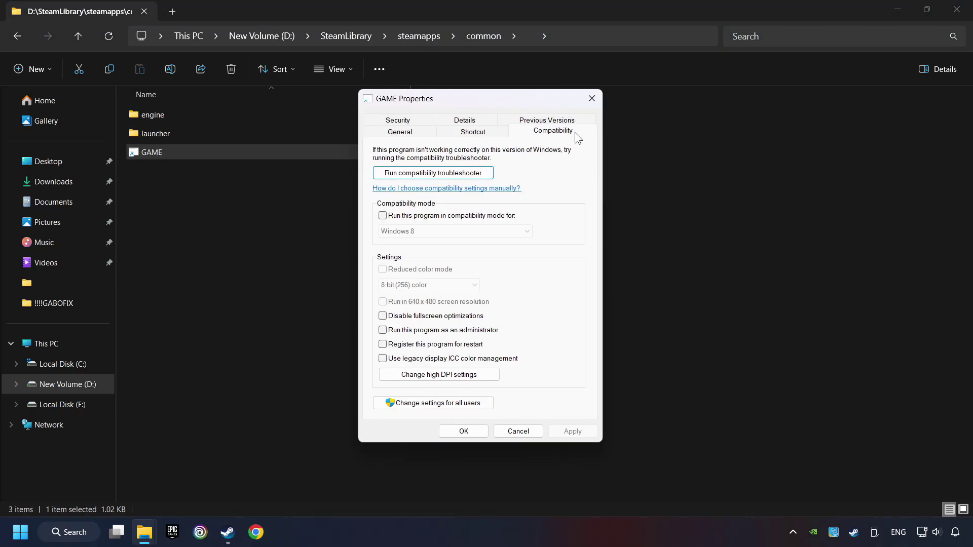
click(461, 217)
click(460, 231)
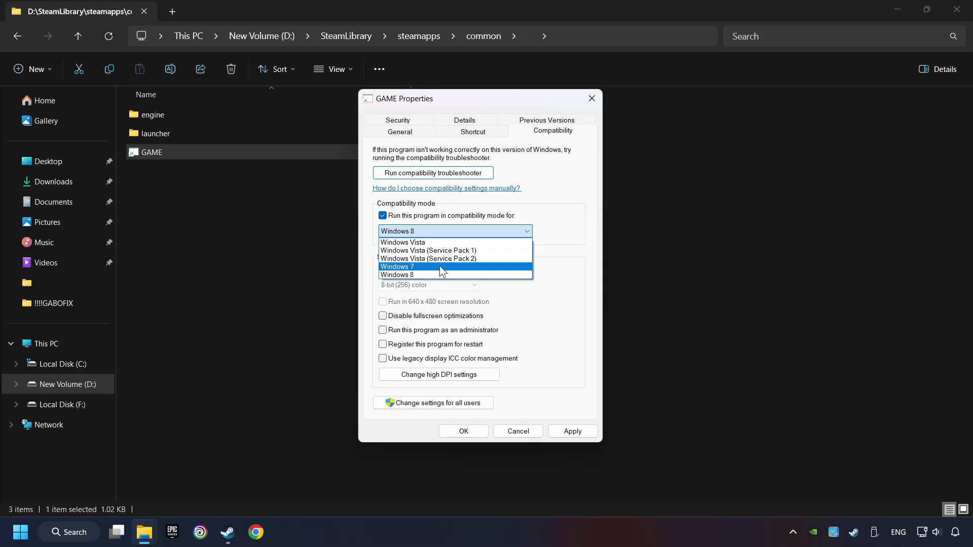
click(429, 275)
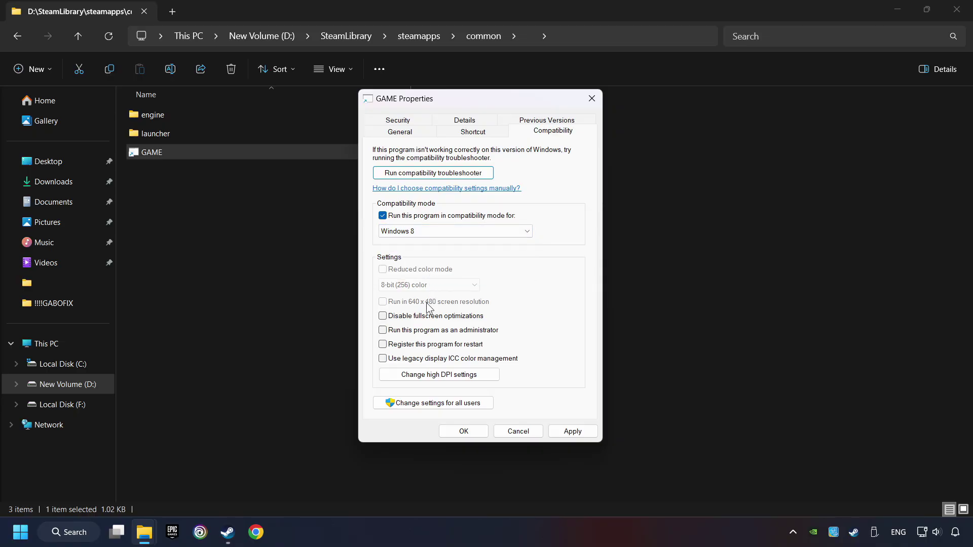
click(382, 316)
click(384, 333)
click(572, 432)
click(470, 431)
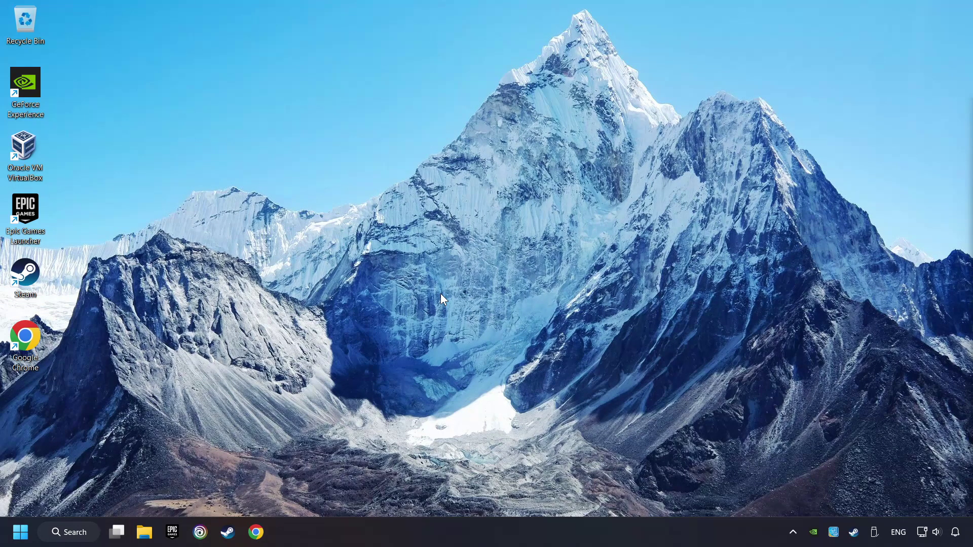
Open Chrome with the DirectX download page and the Visual C++ Redistributable page in a second tab
click(257, 532)
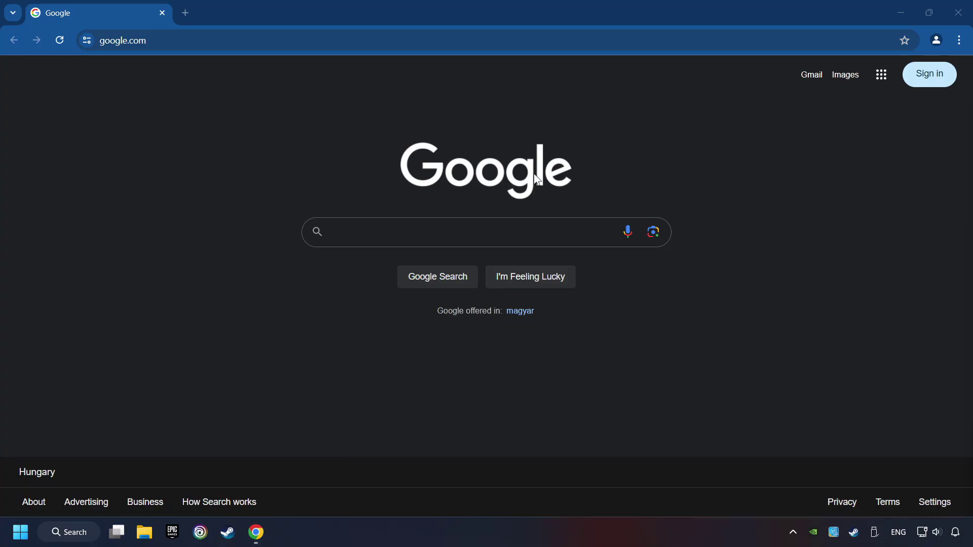
click(187, 38)
text(https://www.microsoft.com/en-US/download/details.aspx?id=35)
key(Return)
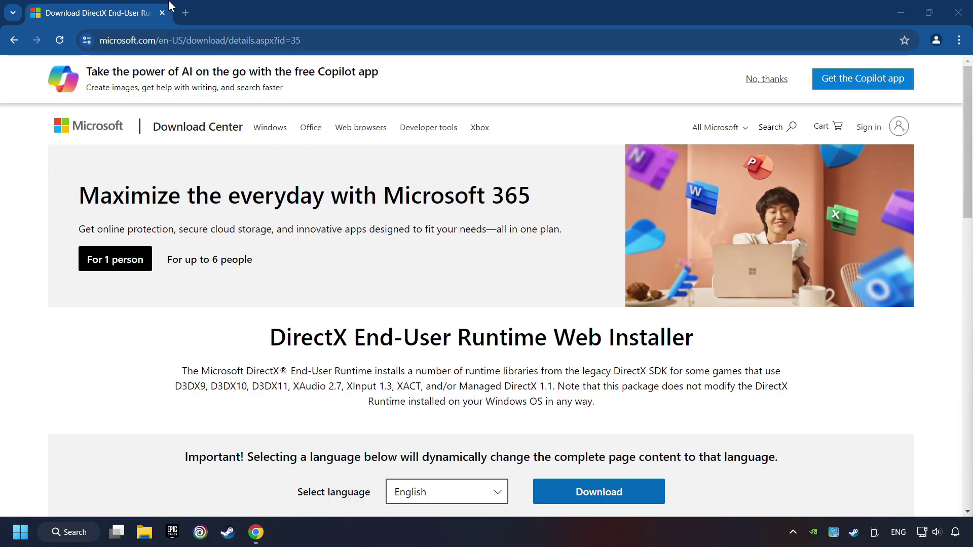
click(185, 13)
text(https://learn.microsoft.com/en-us/cpp/windows/latest-supported-vc-redist?view=msvc-160)
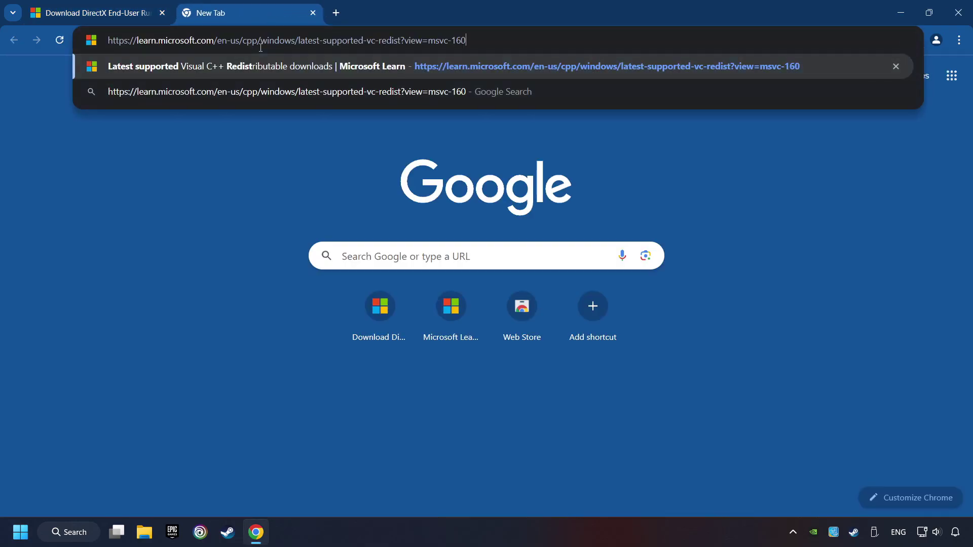
key(Return)
Download dxwebsetup.exe from the DirectX End-User Runtime page
click(101, 13)
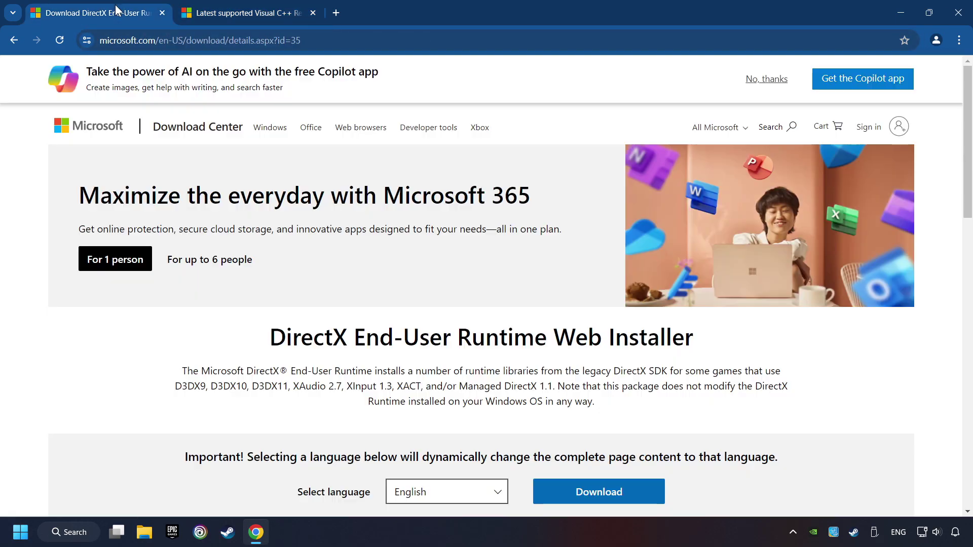
scroll(293, 261, down, 1)
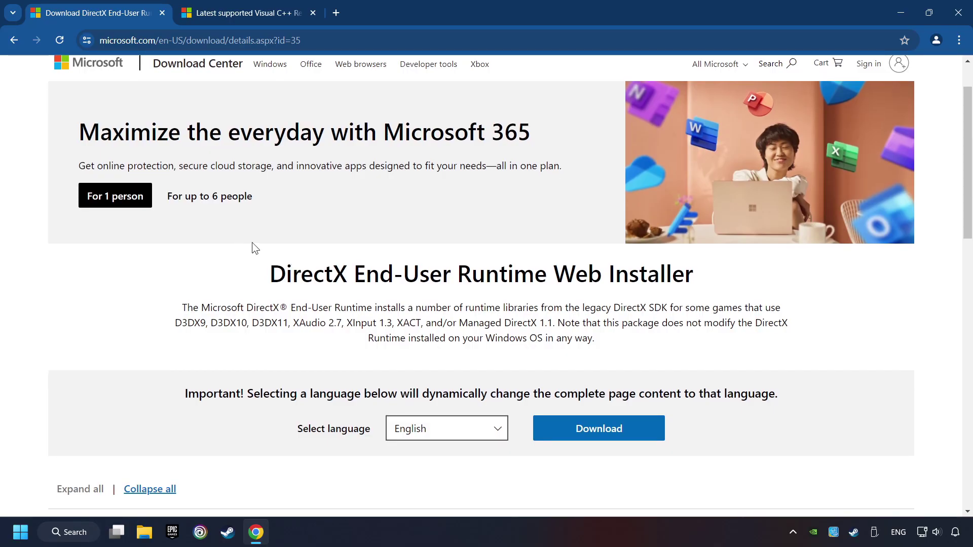
scroll(271, 243, down, 1)
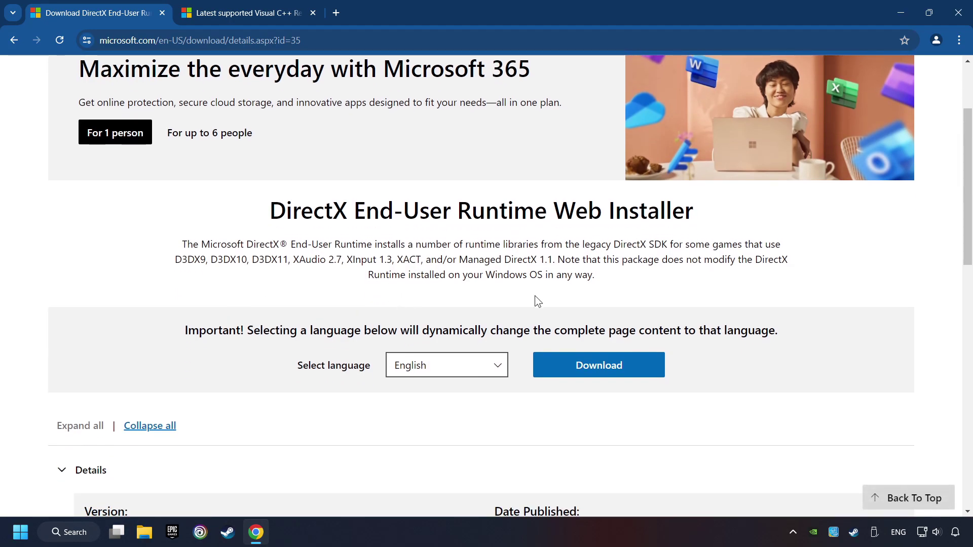
click(608, 373)
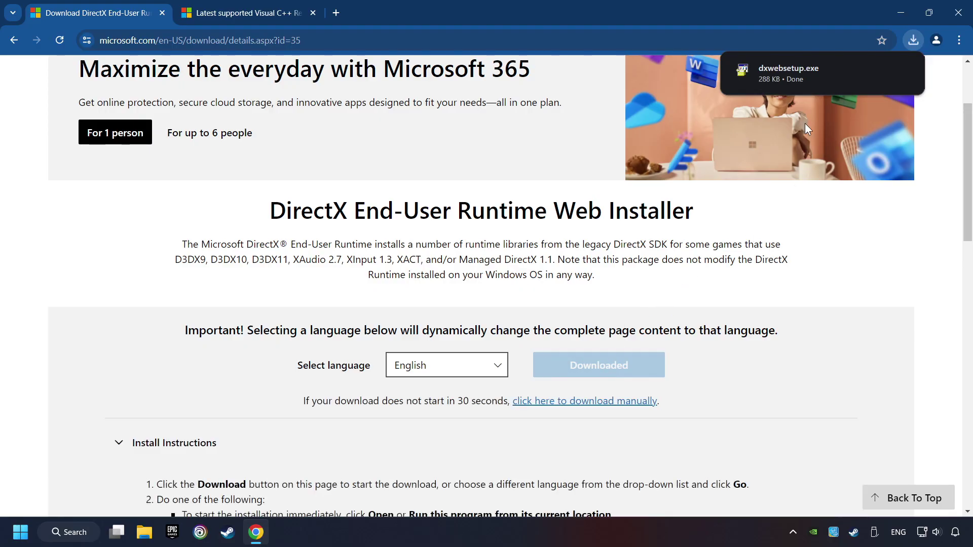
Run dxwebsetup.exe, accept the licence, decline the Bing Bar, and finish once DirectX reports current
click(821, 74)
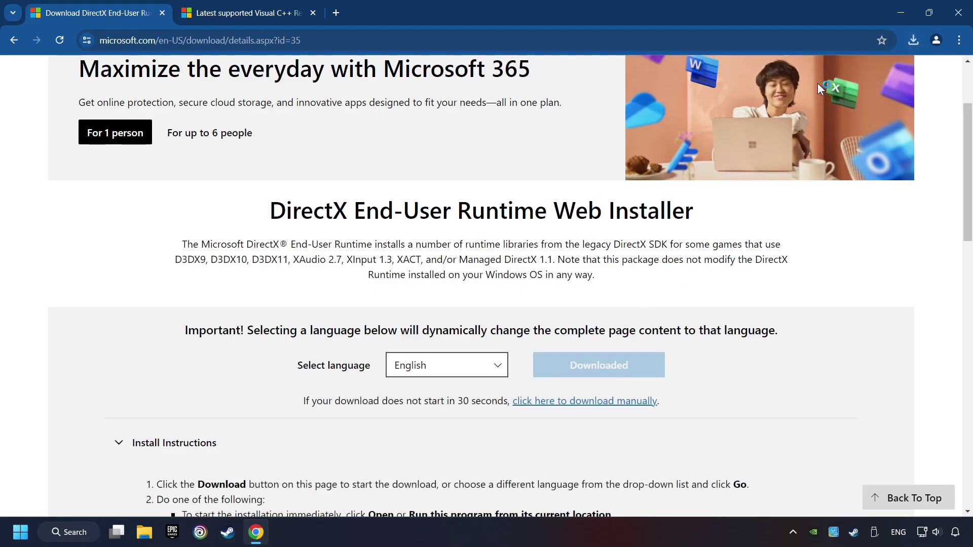
drag(326, 94, 563, 163)
drag(623, 260, 470, 342)
click(503, 339)
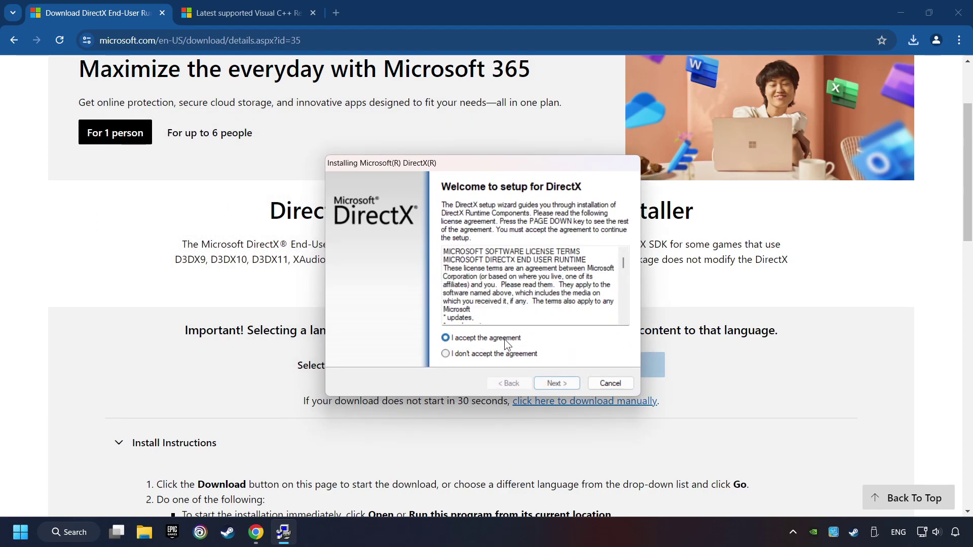
click(557, 384)
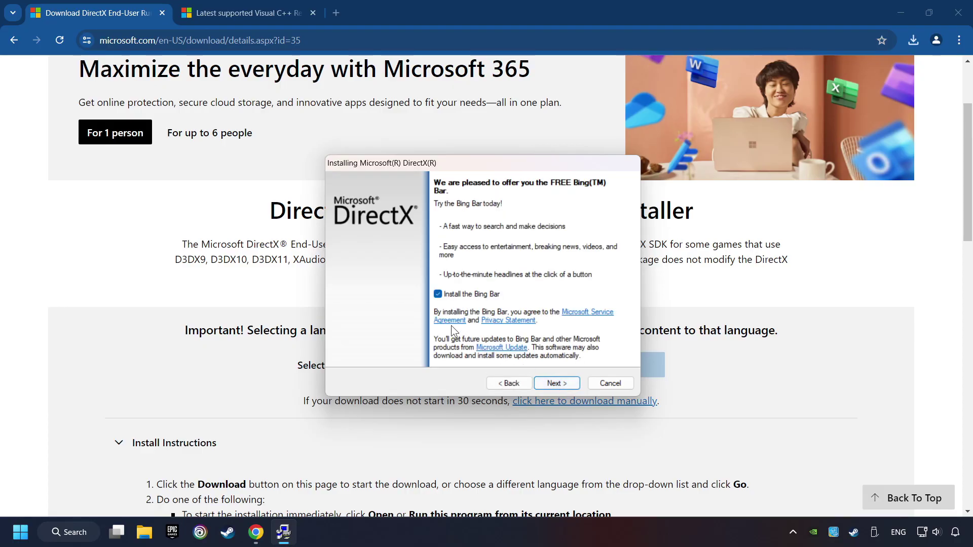
click(437, 294)
click(561, 384)
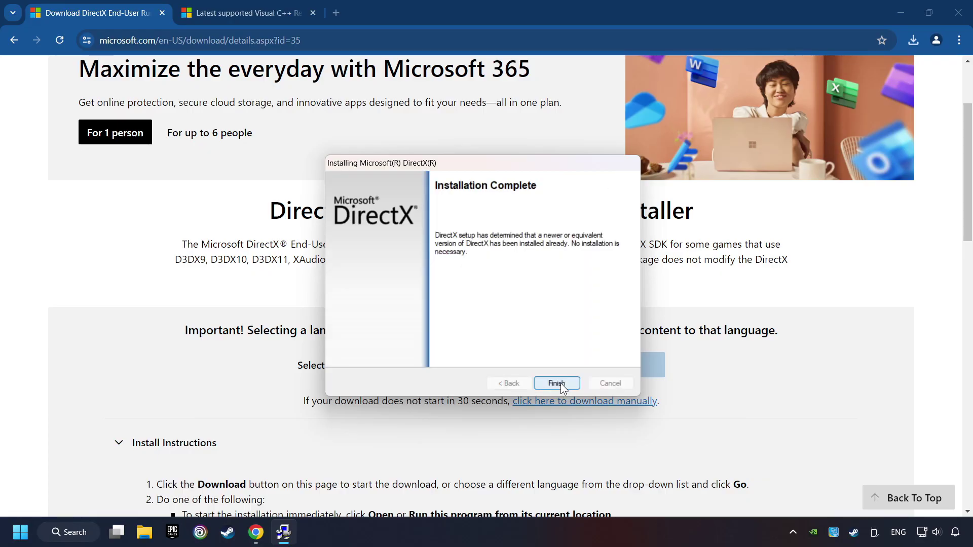
click(563, 384)
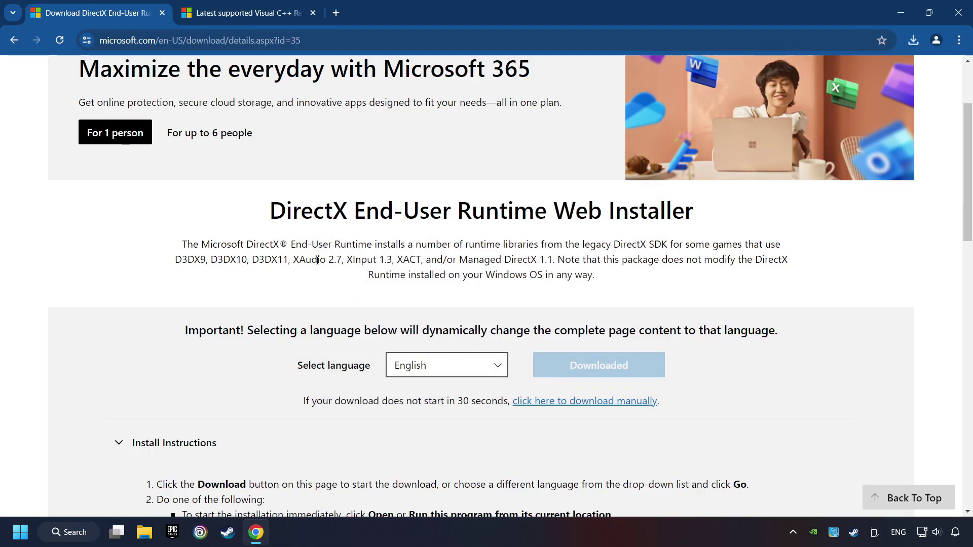
Download the ARM64, X86 and X64 Visual C++ Redistributable 14.40.33810.0 installers from the Learn page table
click(233, 15)
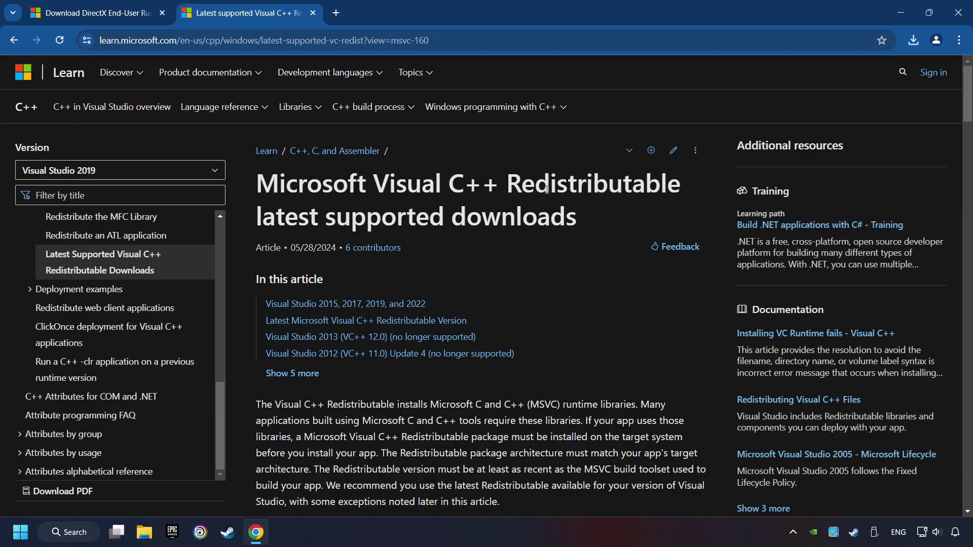
scroll(954, 102, down, 15)
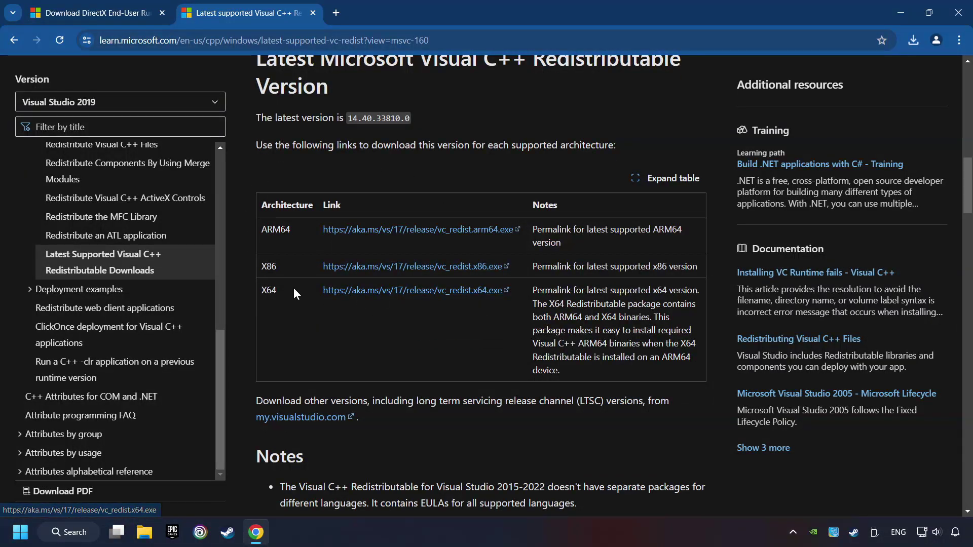
click(389, 229)
click(391, 268)
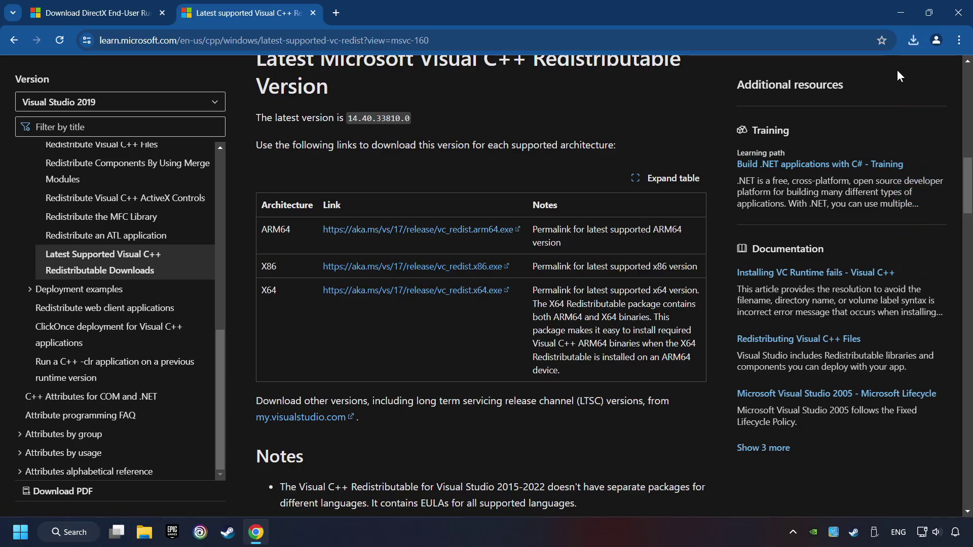
Try installing the ARM64 vc_redist package with the terms accepted, then dismiss its unsupported failure
click(913, 40)
click(813, 159)
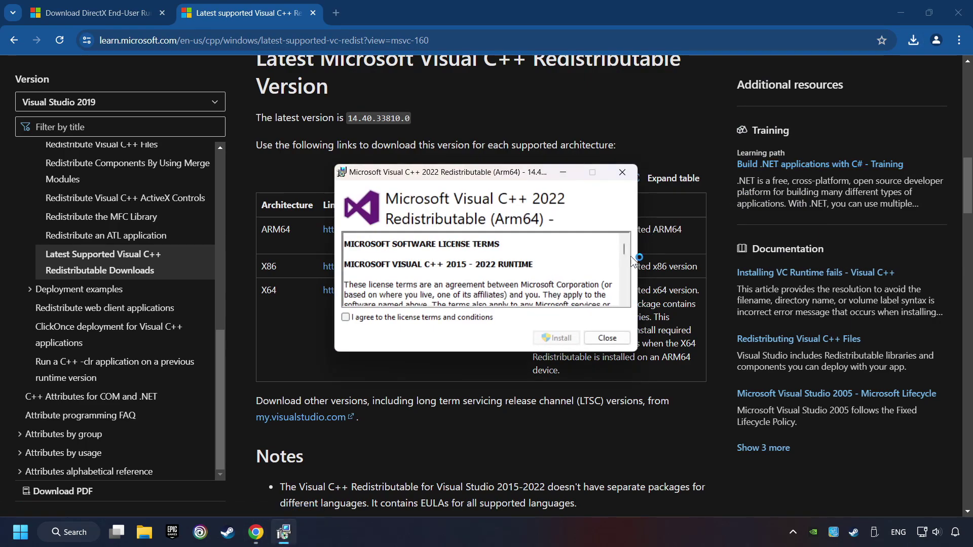
drag(624, 250, 609, 308)
click(377, 318)
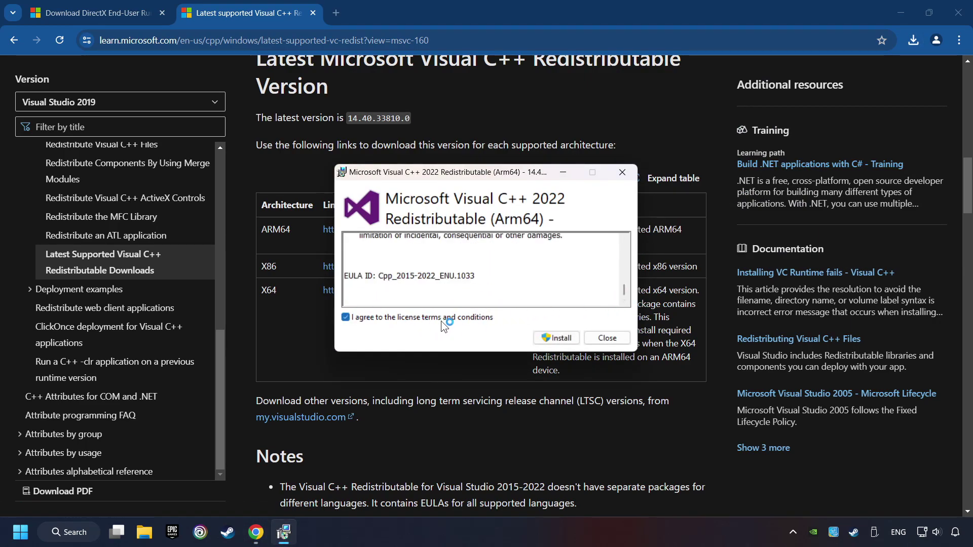
click(555, 338)
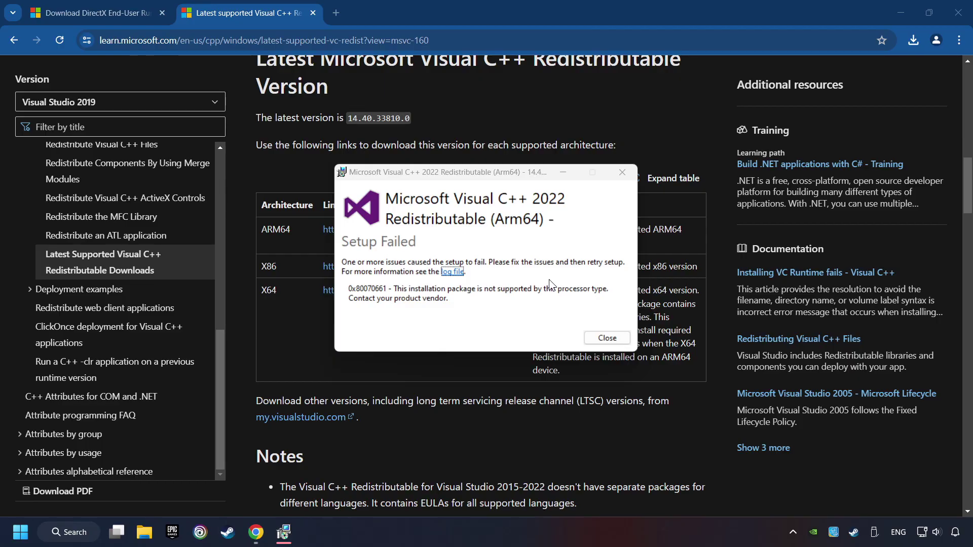
click(607, 338)
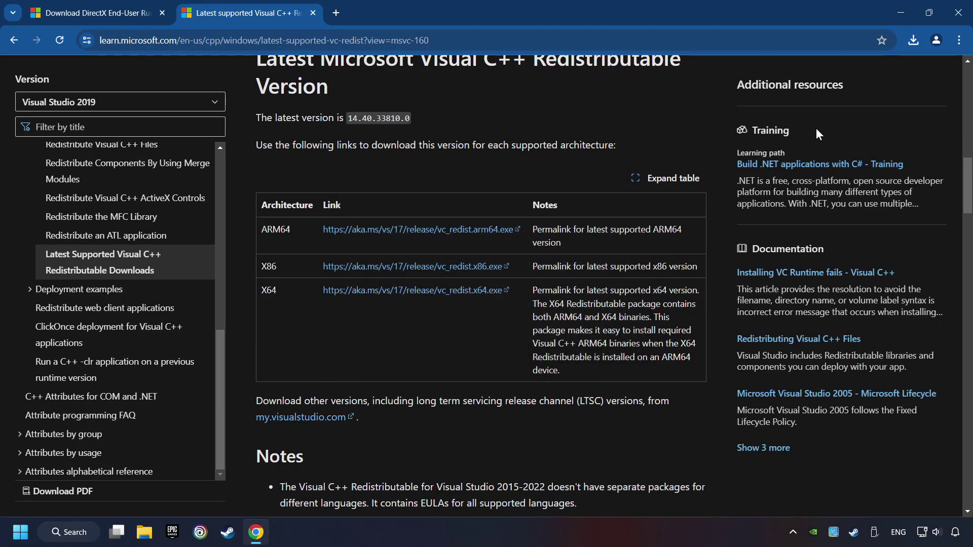
Install the x86 redistributable without restarting, then launch the x64 installer from downloads
click(912, 41)
click(813, 125)
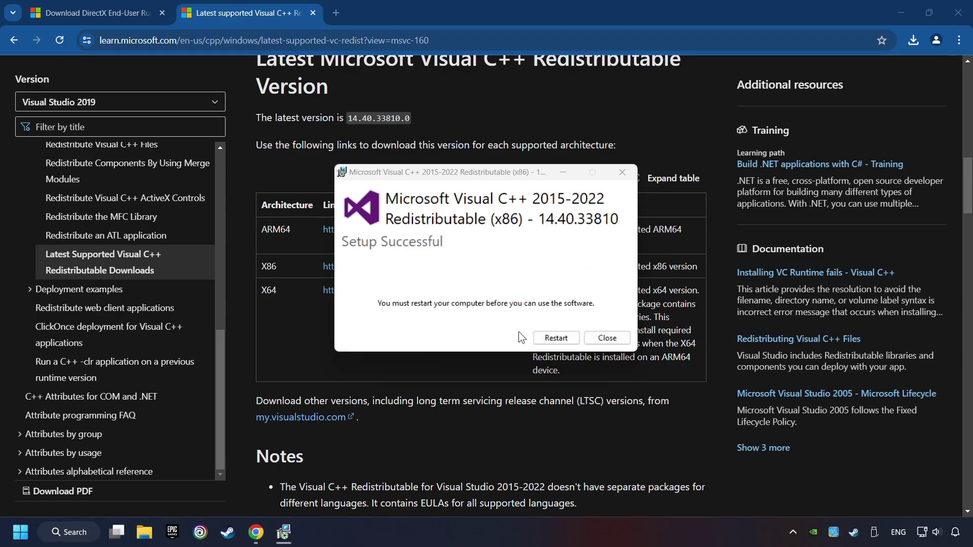
click(607, 338)
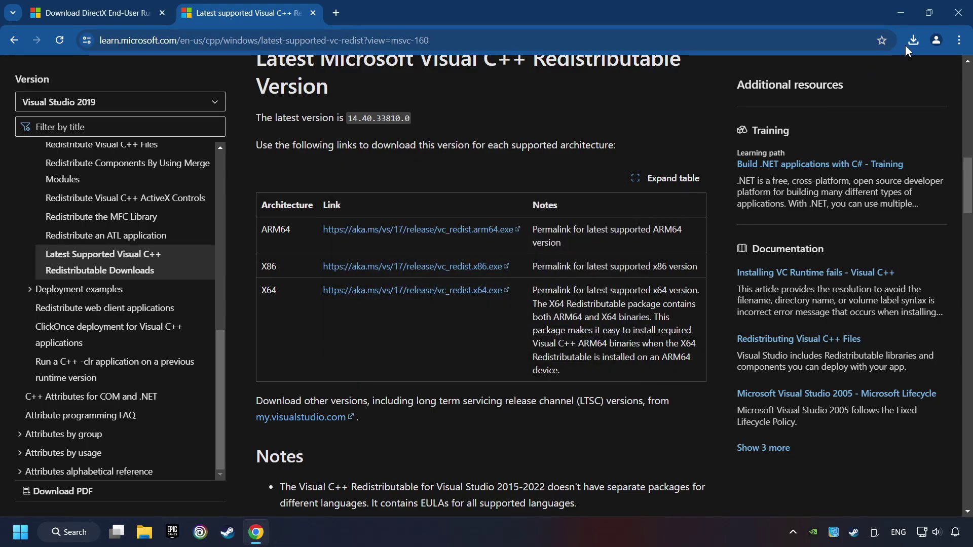
click(913, 40)
click(831, 95)
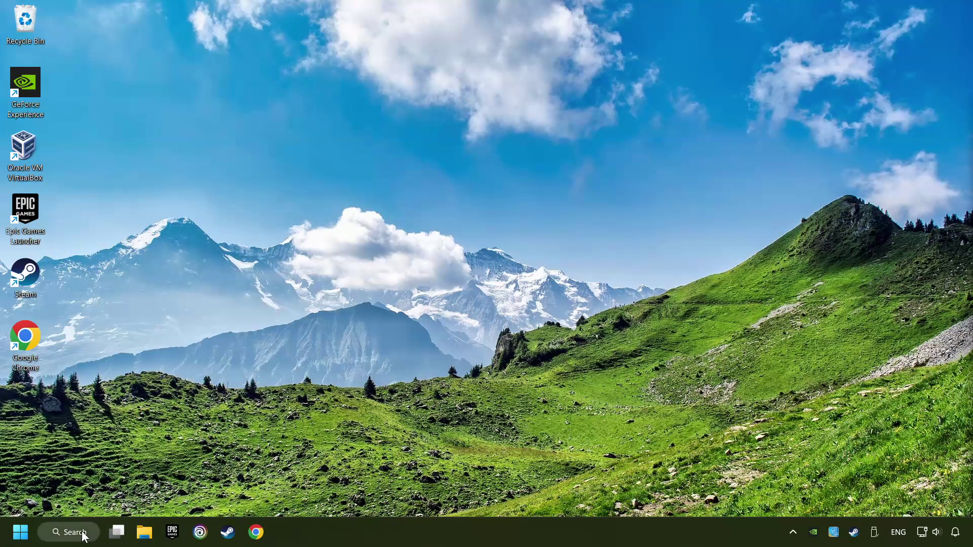
Search 'updates', run Check for updates in Windows Update, confirm up to date, close Settings
click(69, 532)
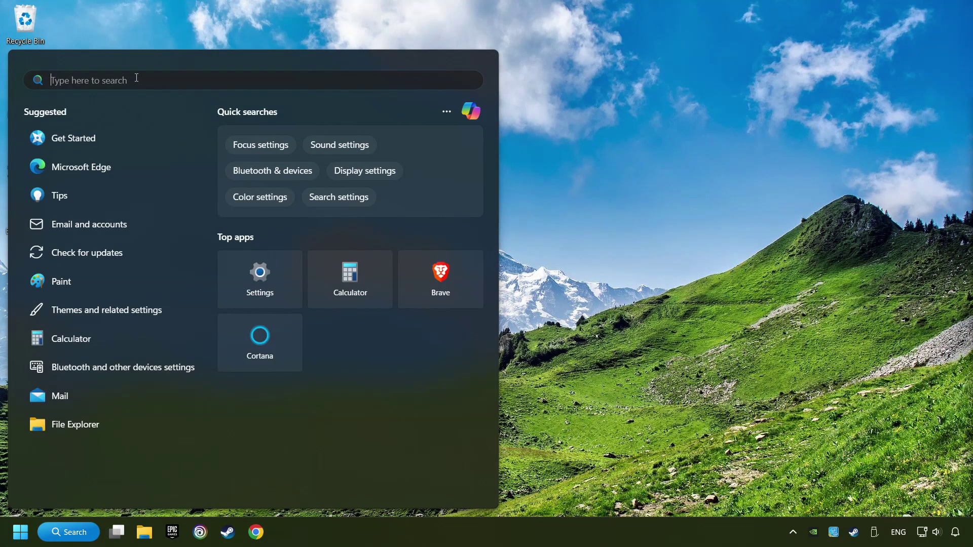
text(updates)
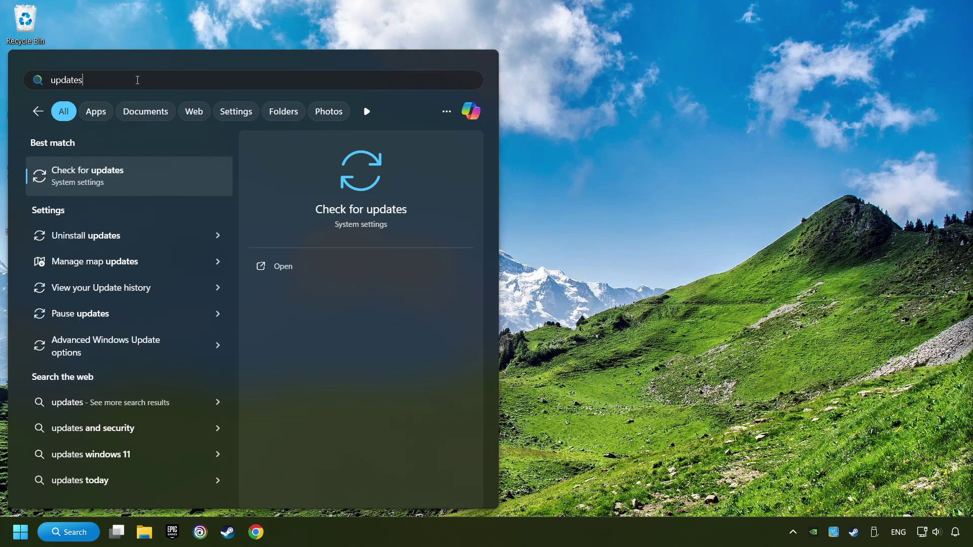
click(183, 177)
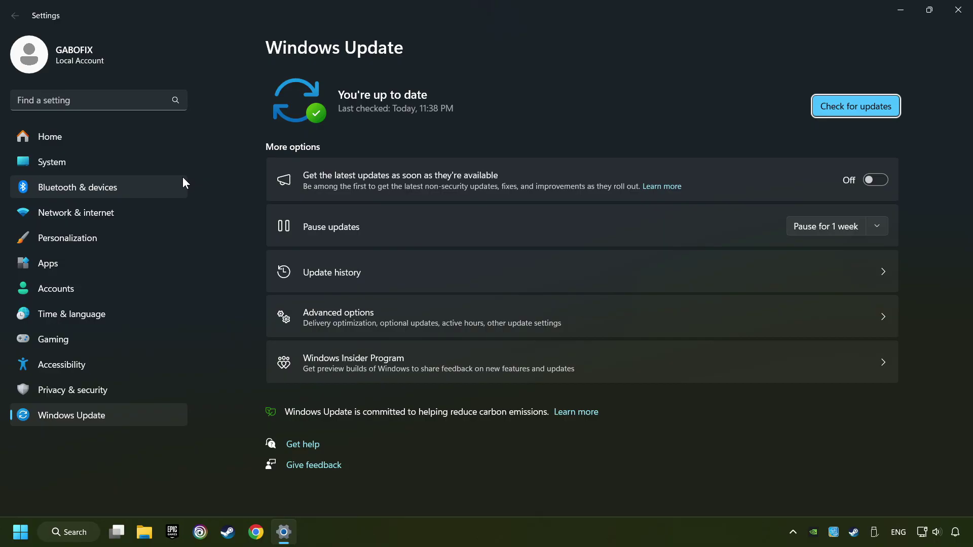
click(866, 110)
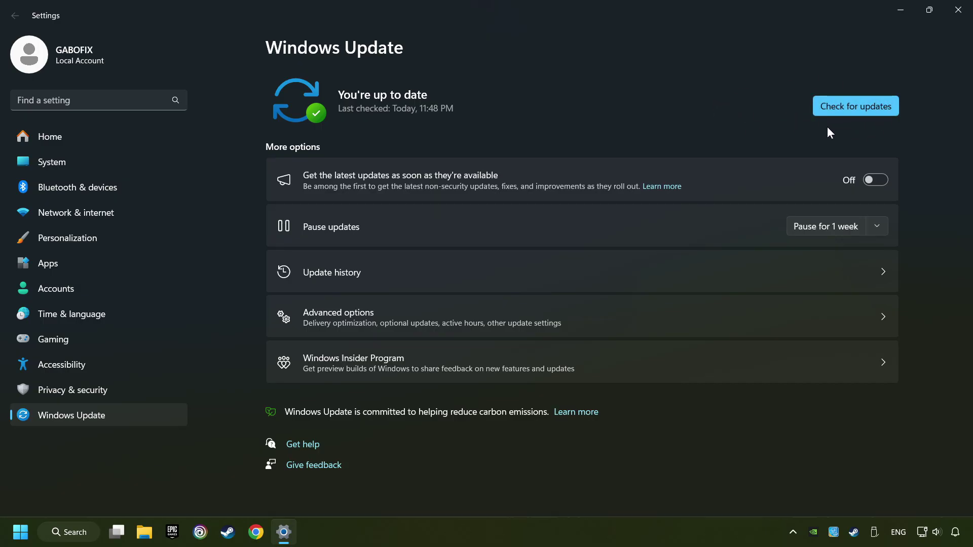
click(957, 15)
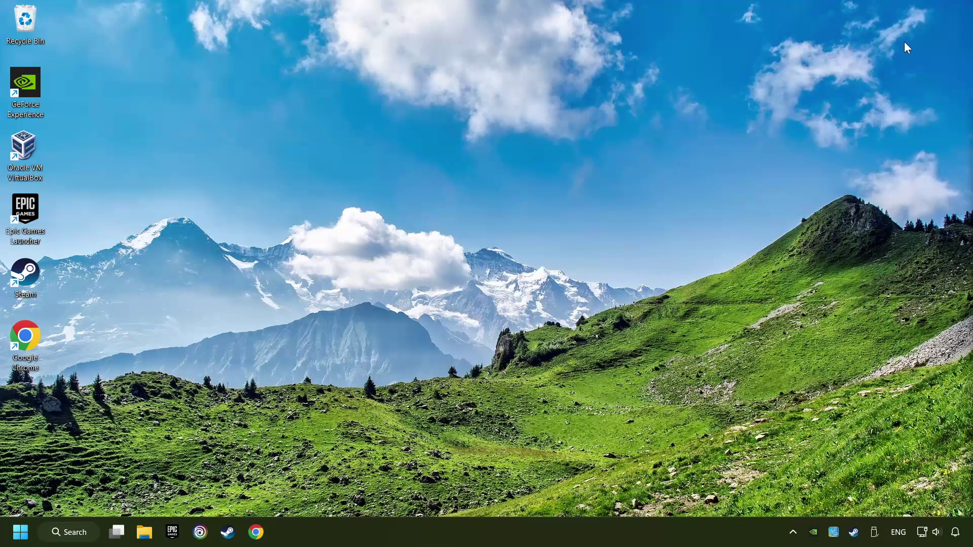
Launch Task Manager from the taskbar menu and show its Startup apps list
right_click(479, 532)
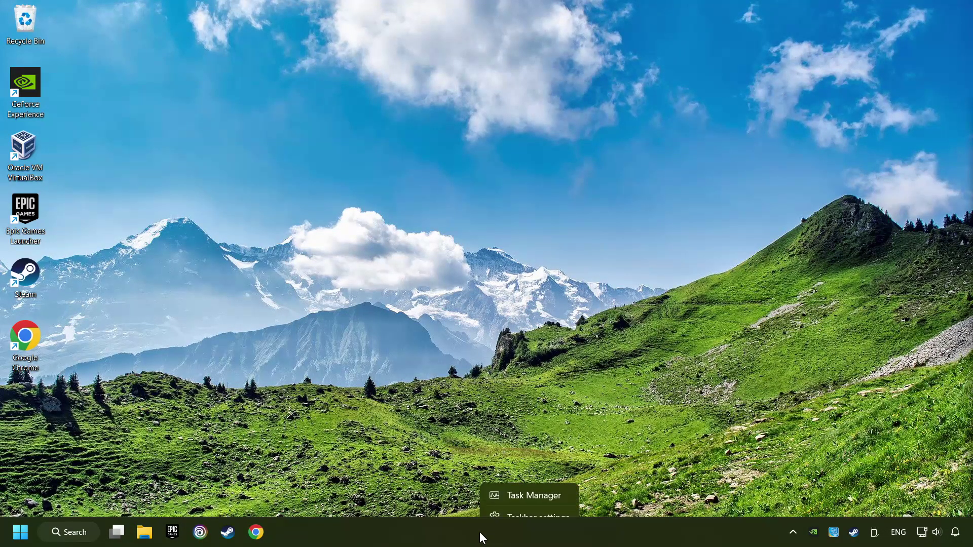
click(556, 485)
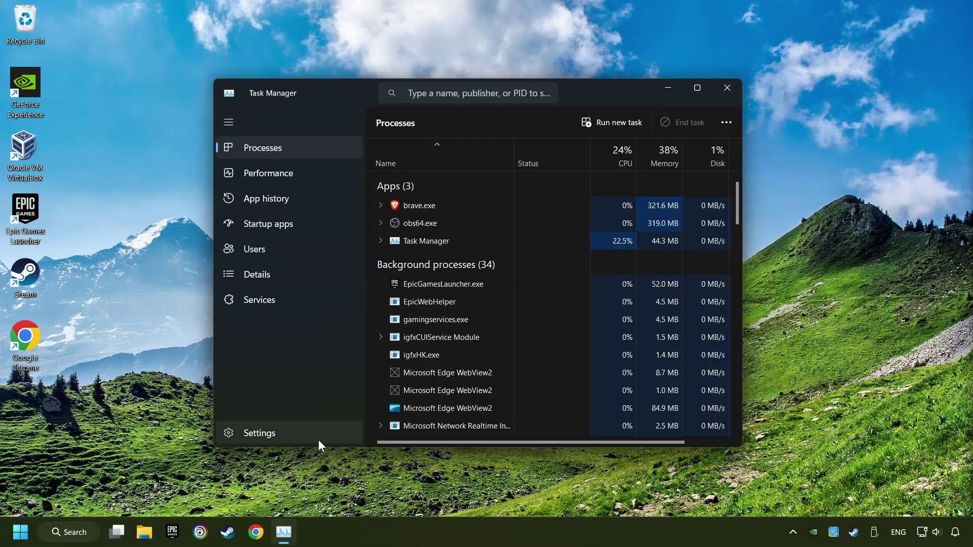
click(314, 231)
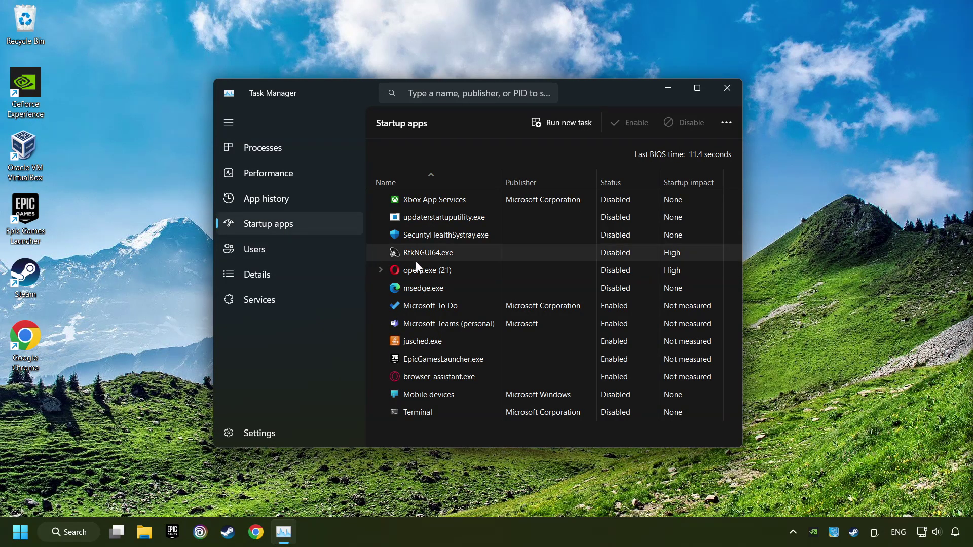
Disable Microsoft To Do, Teams, jusched.exe, EpicGamesLauncher.exe and other enabled startup apps, then close Task Manager
click(529, 306)
click(670, 123)
click(622, 329)
click(683, 132)
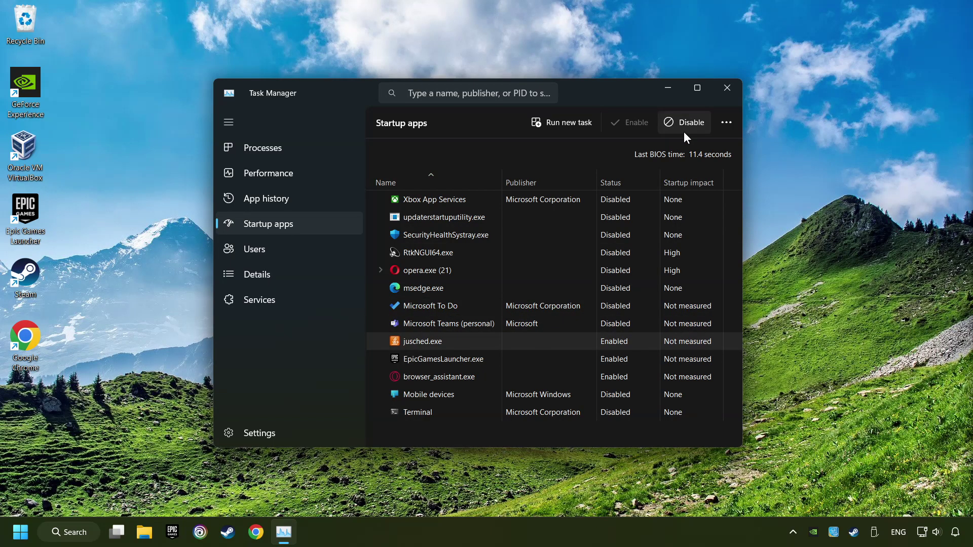
click(683, 133)
click(654, 377)
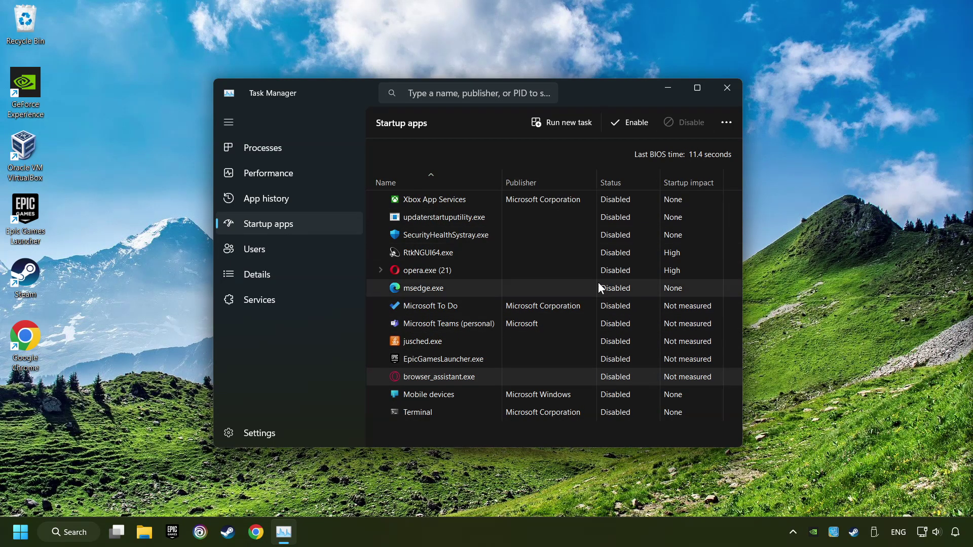
click(724, 87)
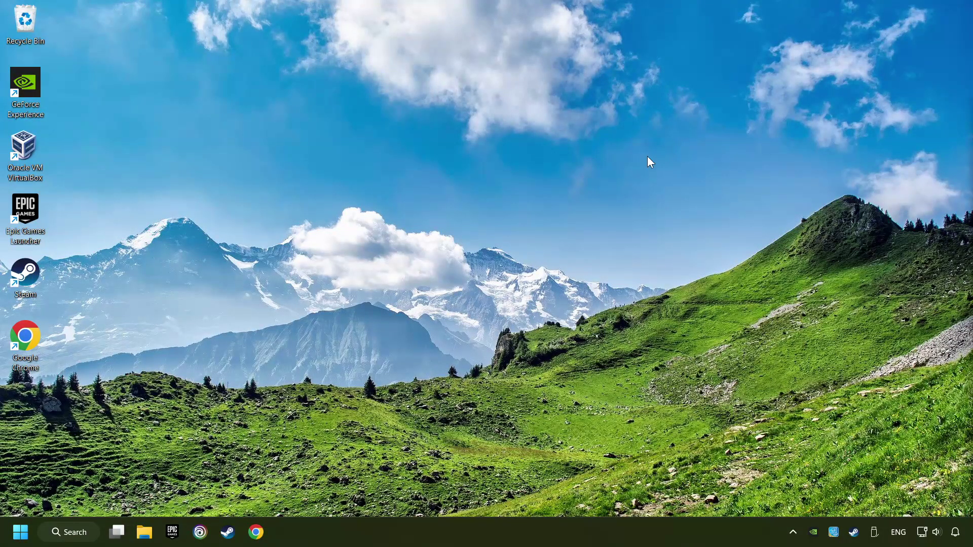
click(77, 536)
text(windows se)
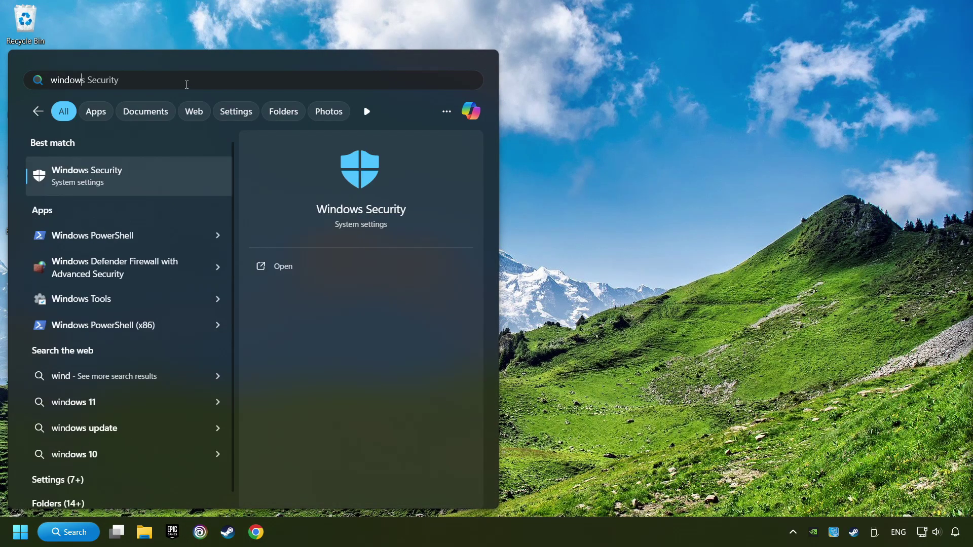
text(curity)
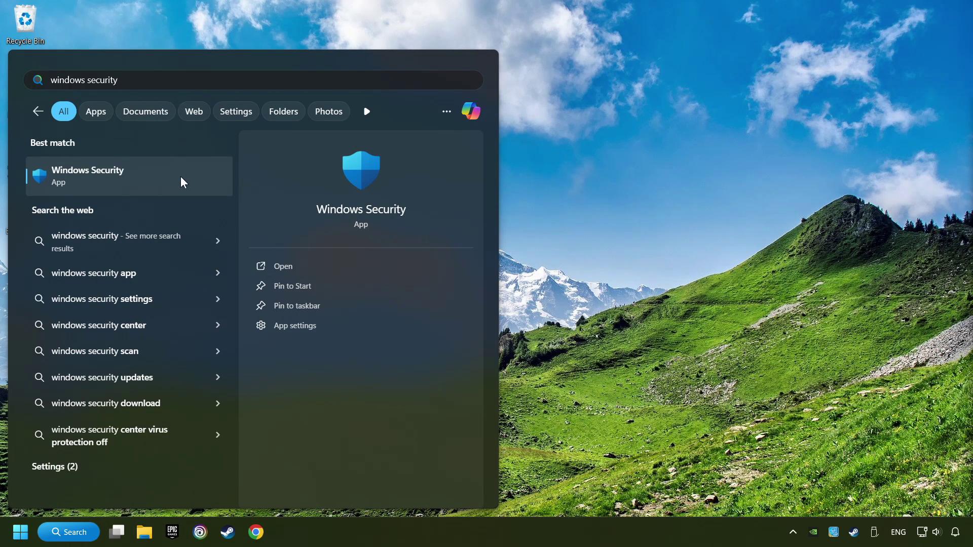
click(196, 176)
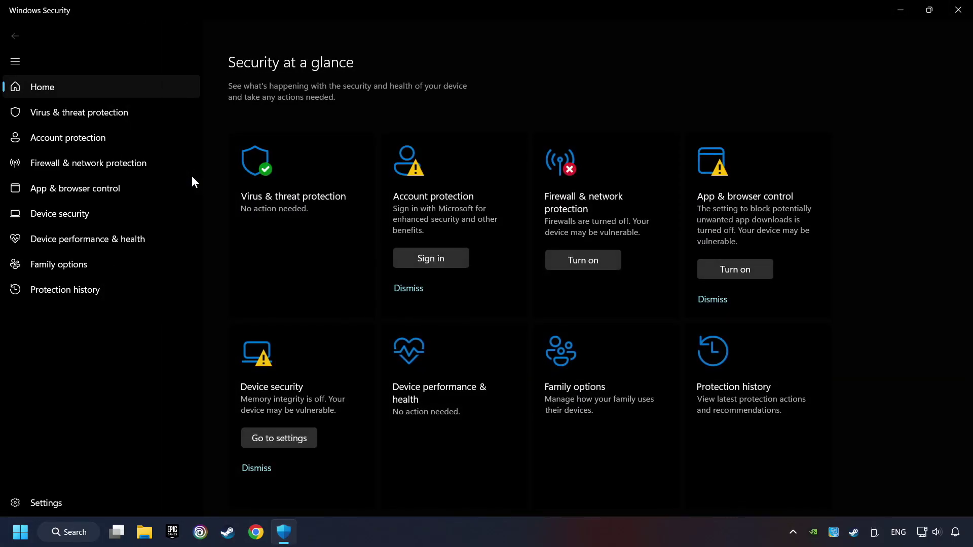
click(315, 222)
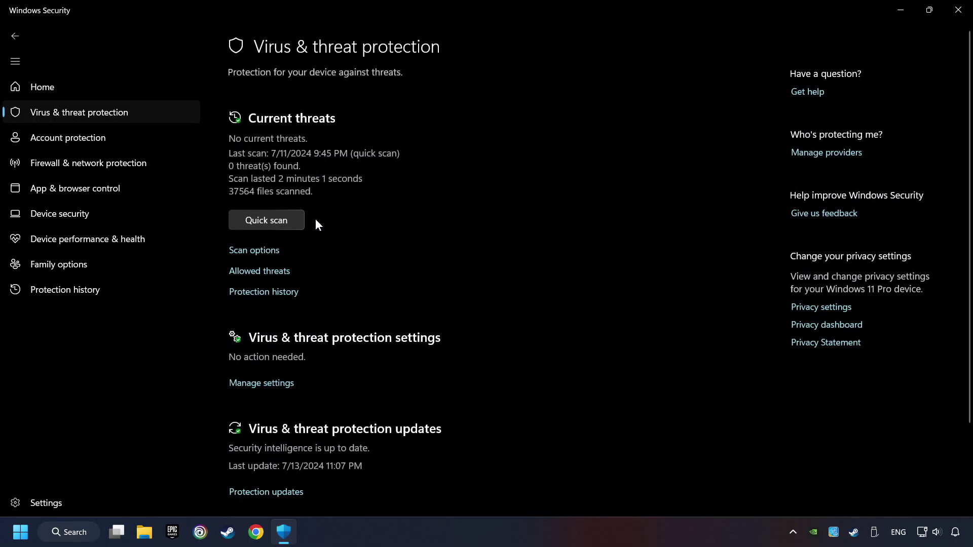
scroll(332, 254, down, 2)
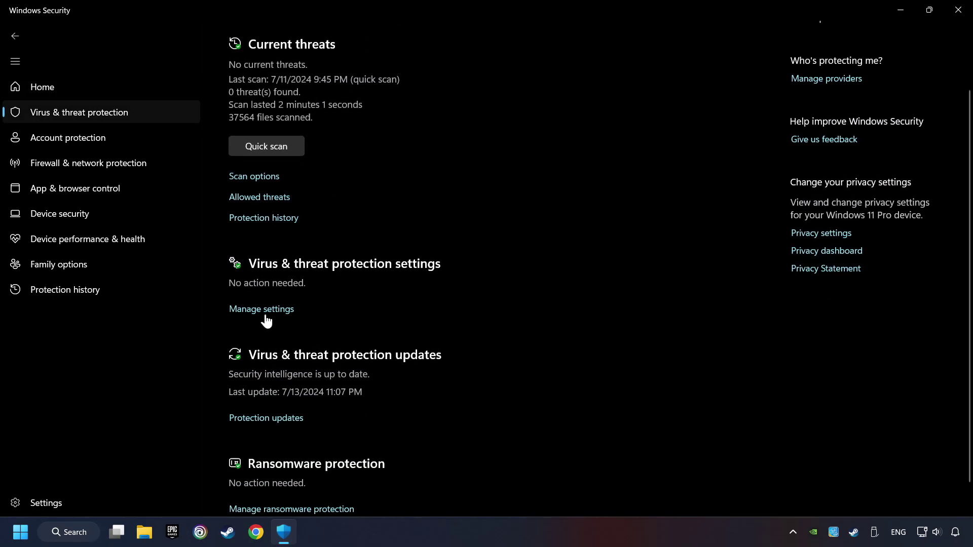
click(283, 310)
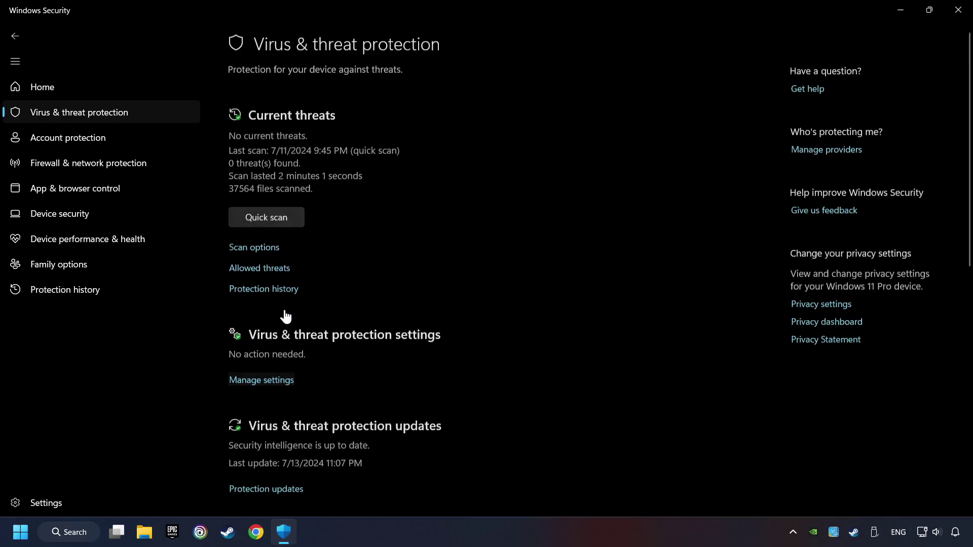
scroll(359, 309, down, 8)
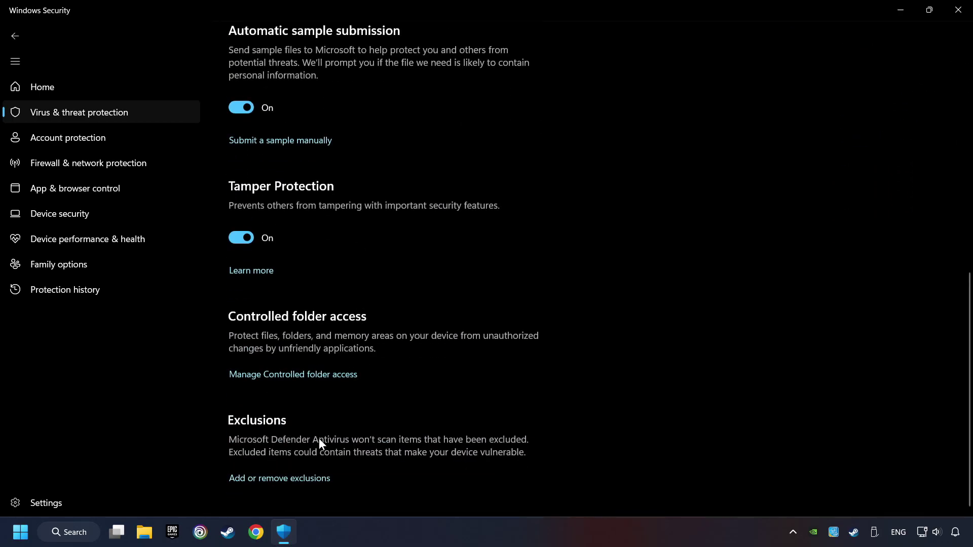
click(293, 479)
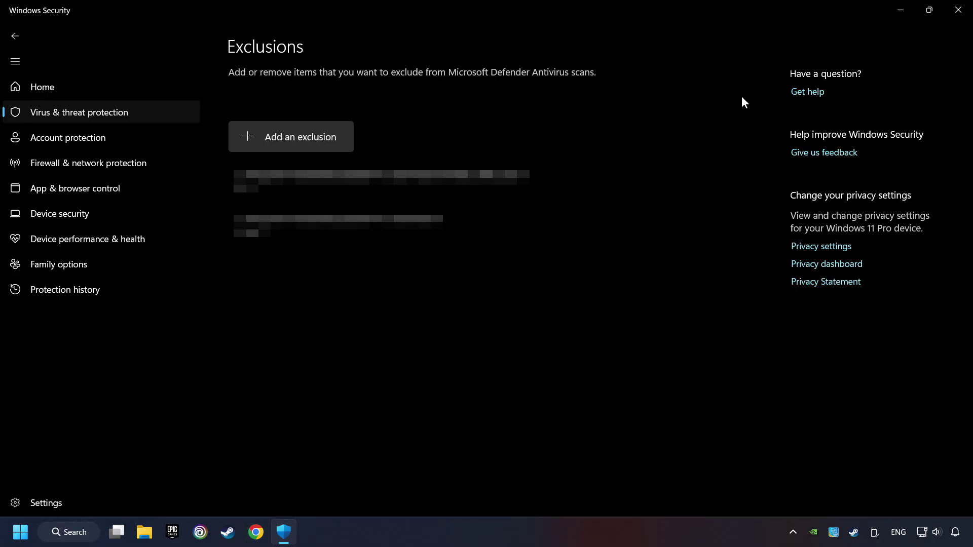
click(956, 17)
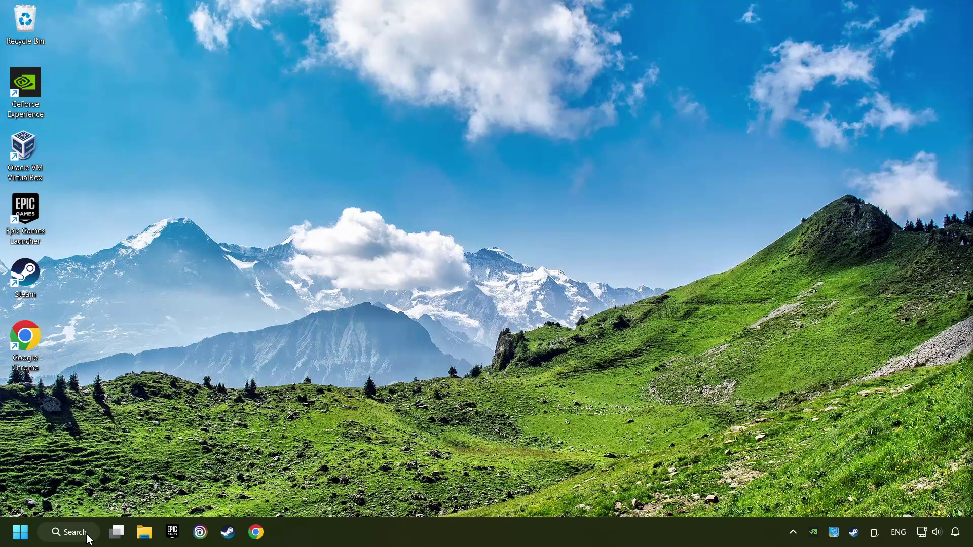
Open the firewall's Allow an app list via a 'firewall' search and unlock it with Change settings
click(71, 532)
text(firewall)
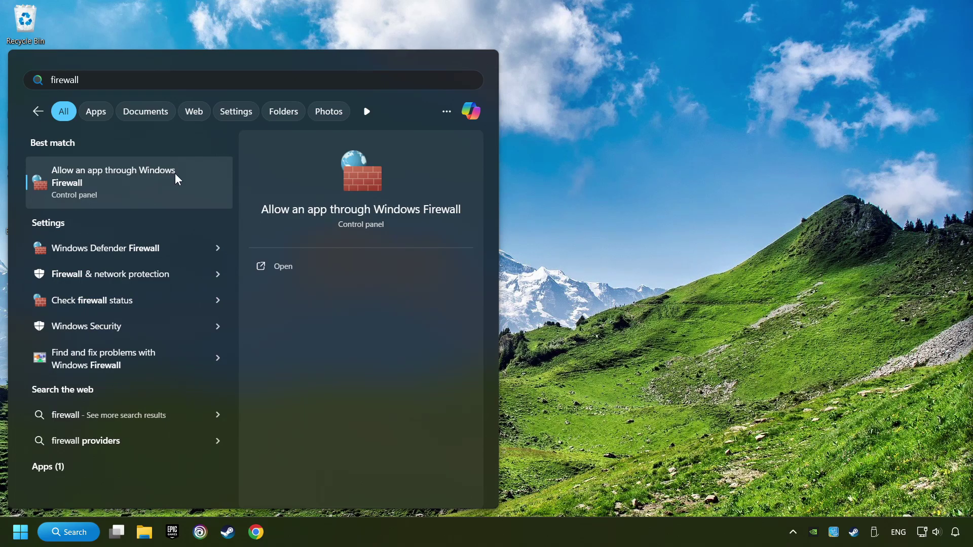
click(202, 177)
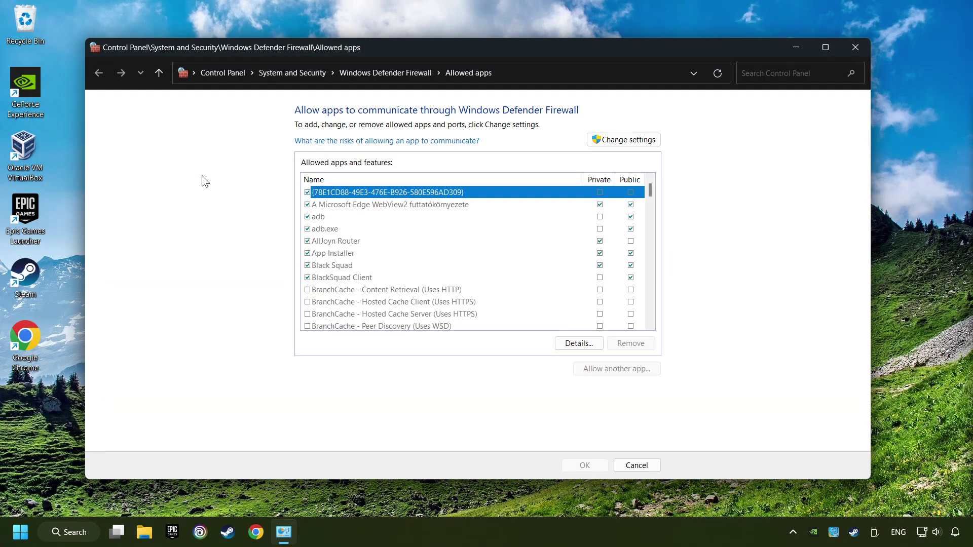
click(640, 145)
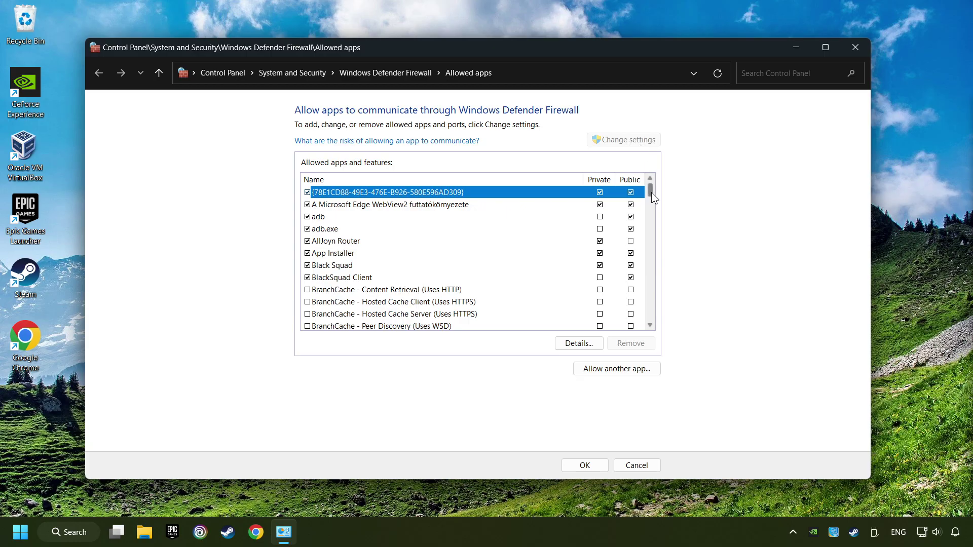
mouse_move(652, 193)
mouse_down()
mouse_move(644, 242)
mouse_move(643, 210)
mouse_up()
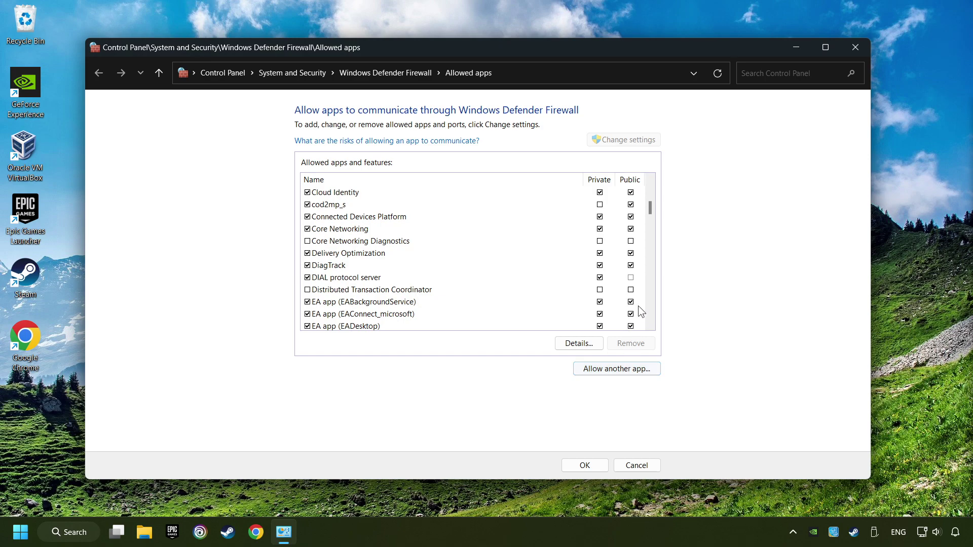
Tick Public for GAME.exe alongside Private and save with OK
key(g)
key(Down)
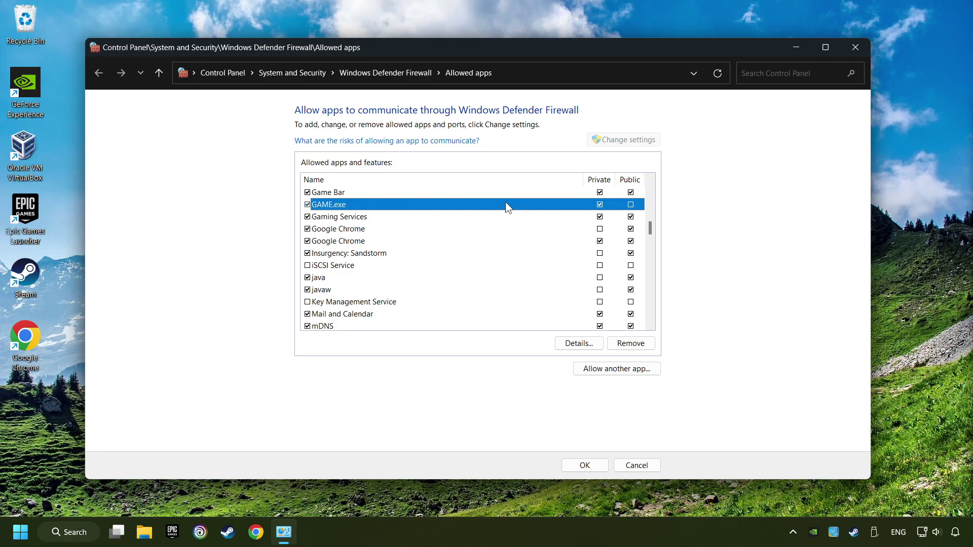
click(630, 205)
click(585, 466)
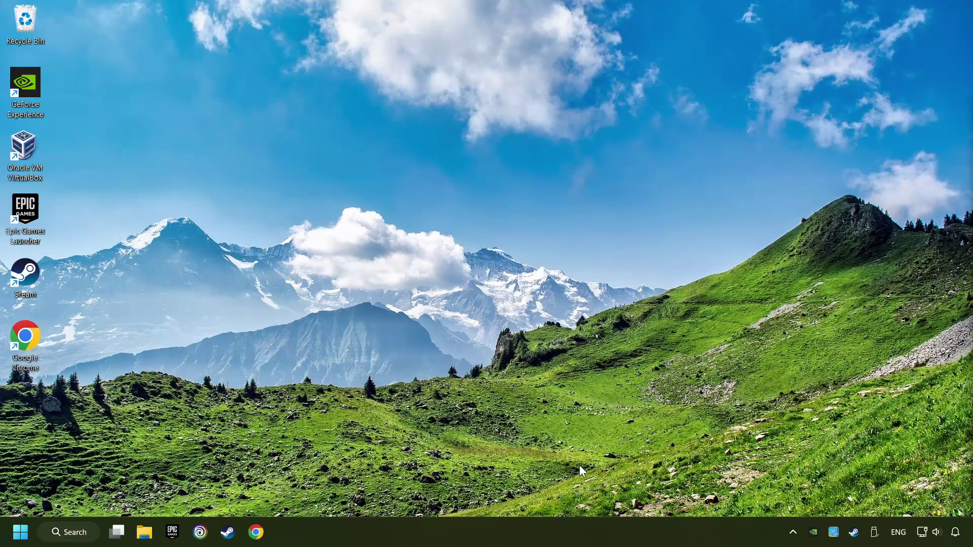
Launch Command Prompt as administrator from a 'cmd' search
click(76, 533)
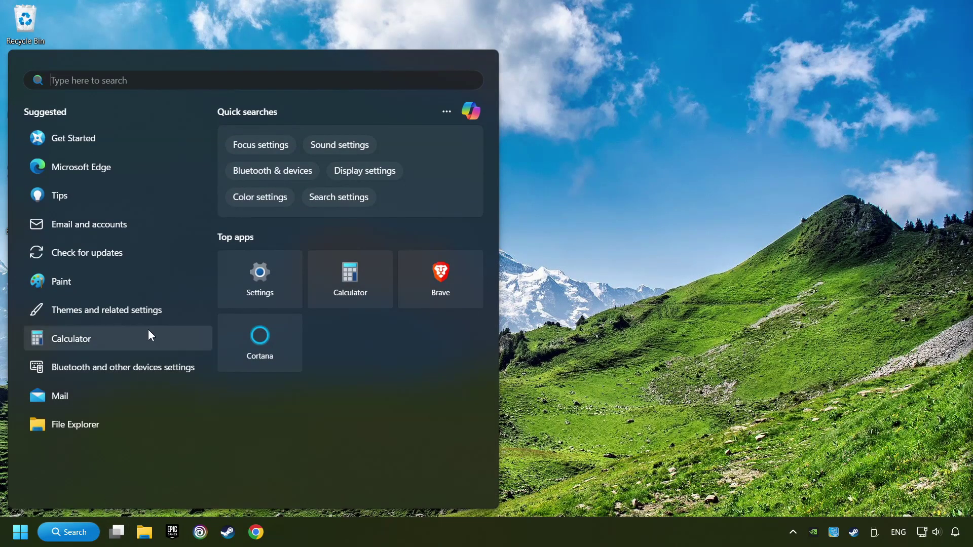
text(cmd)
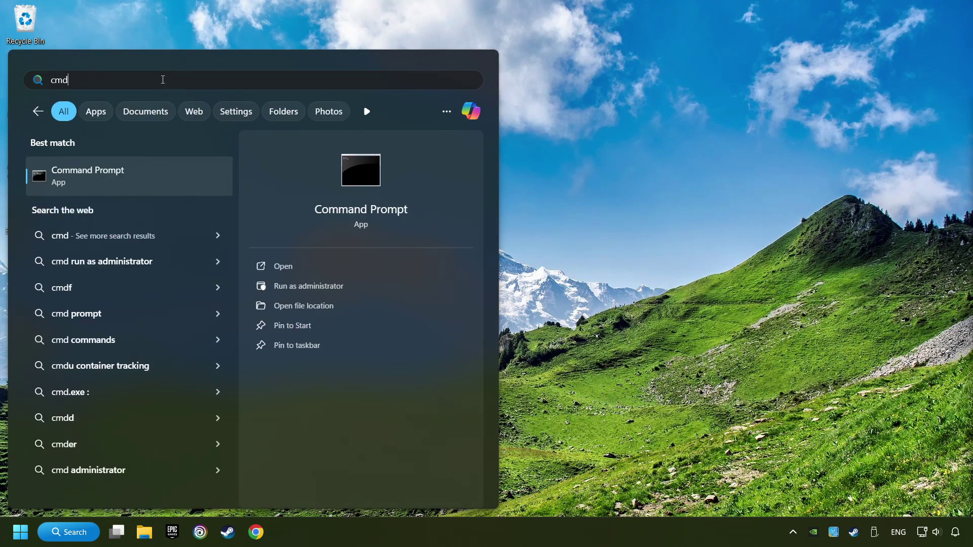
right_click(191, 176)
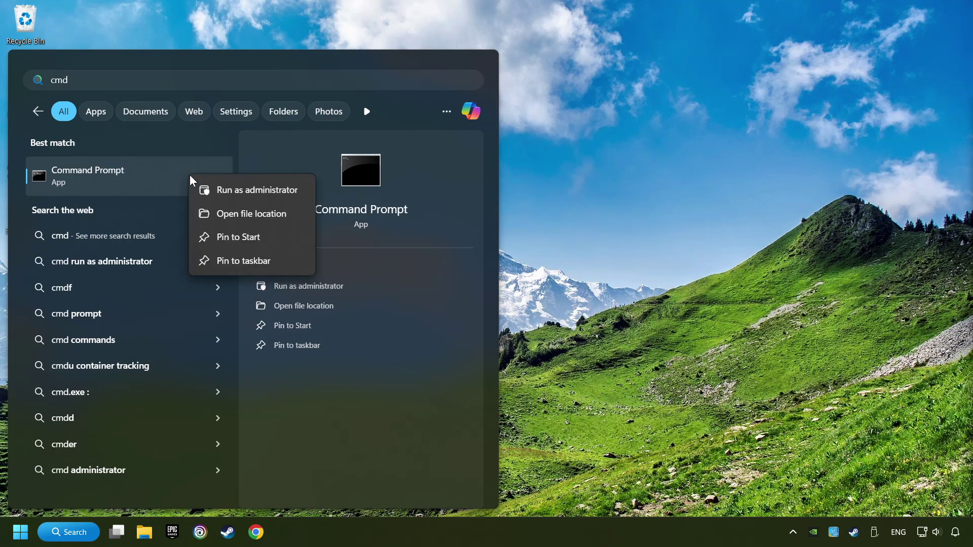
click(245, 190)
drag(318, 100, 350, 106)
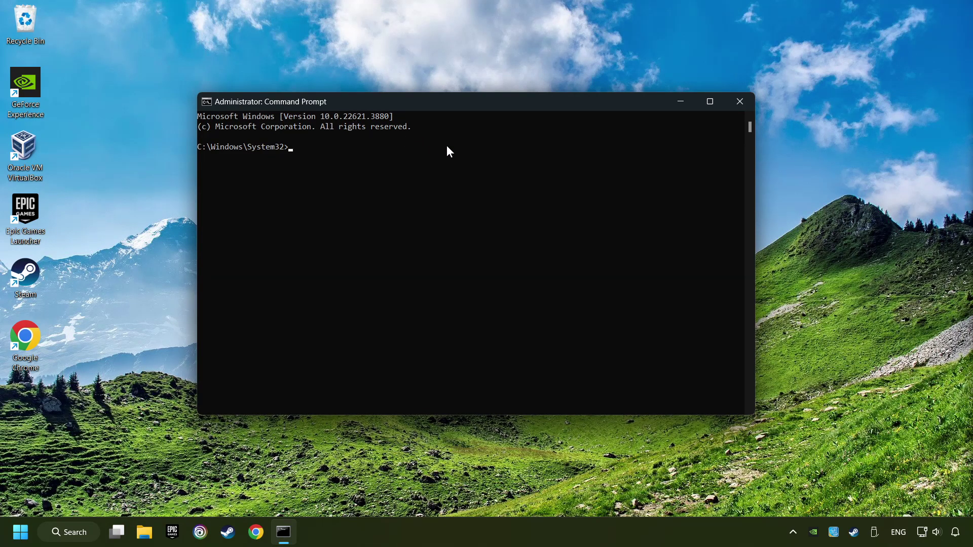
Run sfc /scannow, then close the console once verification begins
text(sfc /scannow)
key(Return)
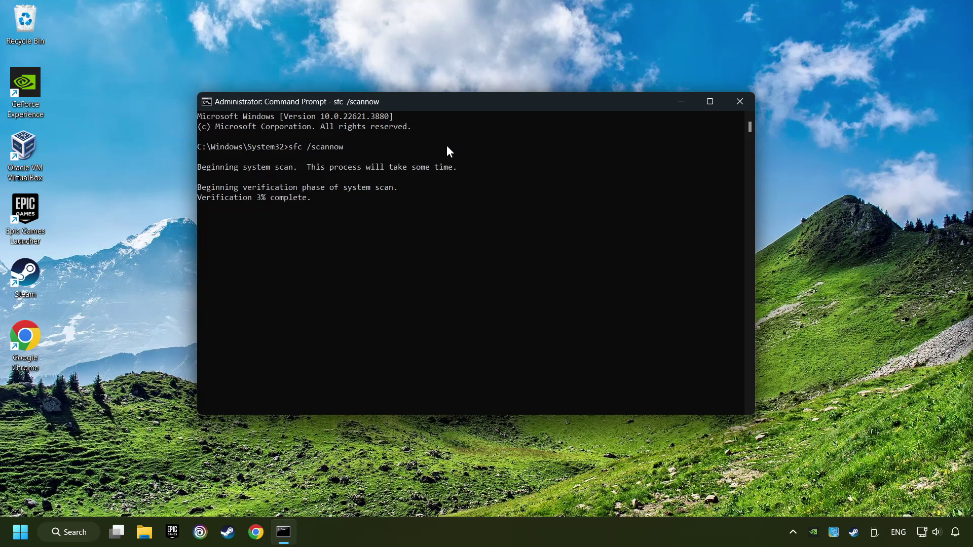
key(alt+F4)
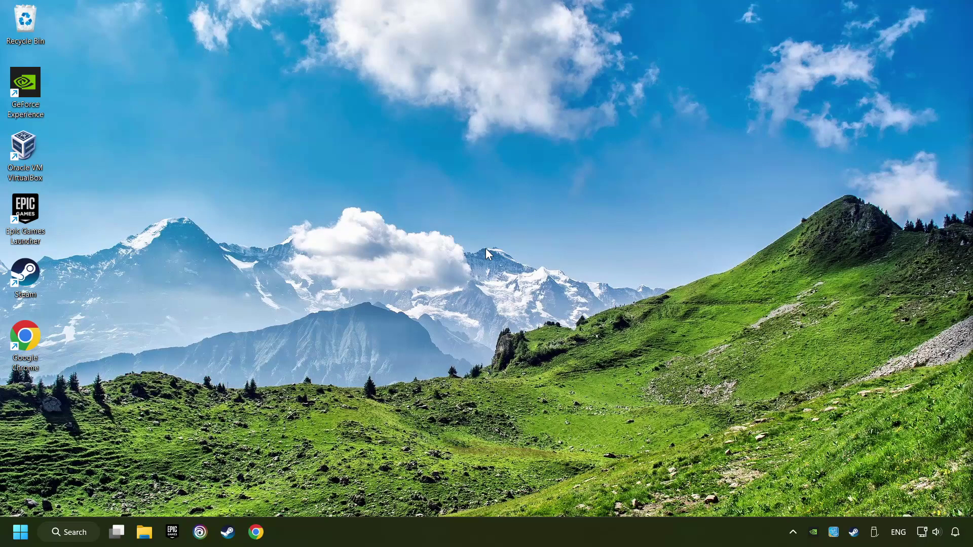